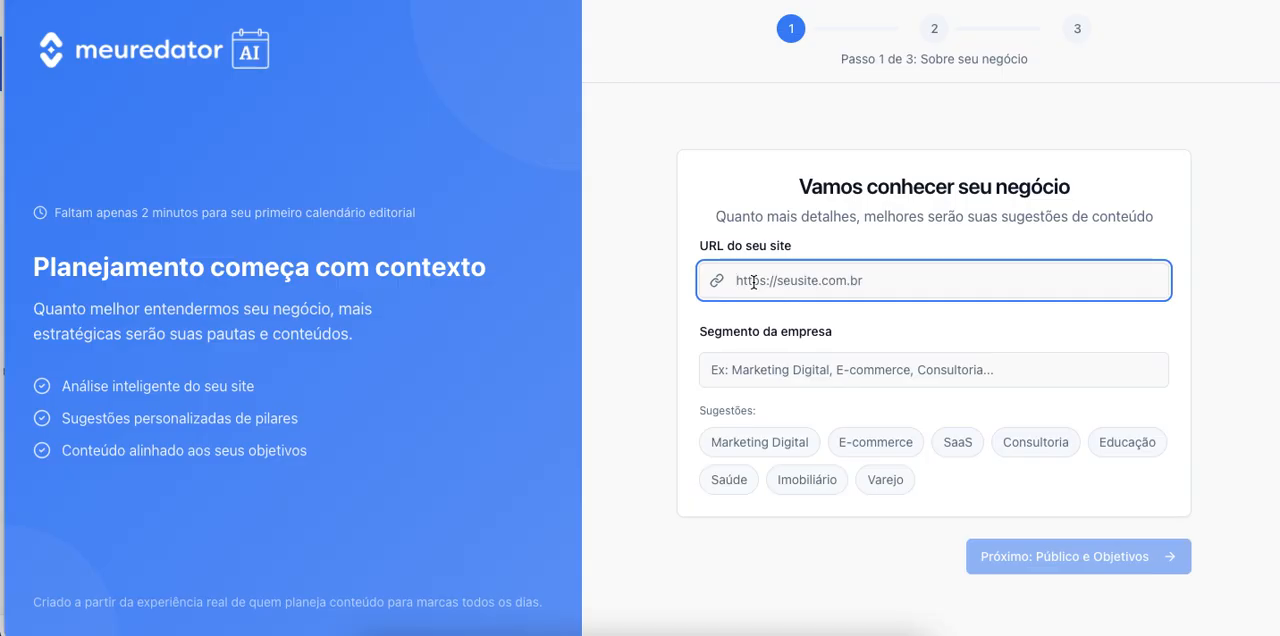
pyautogui.write('https://contaazul.com/')
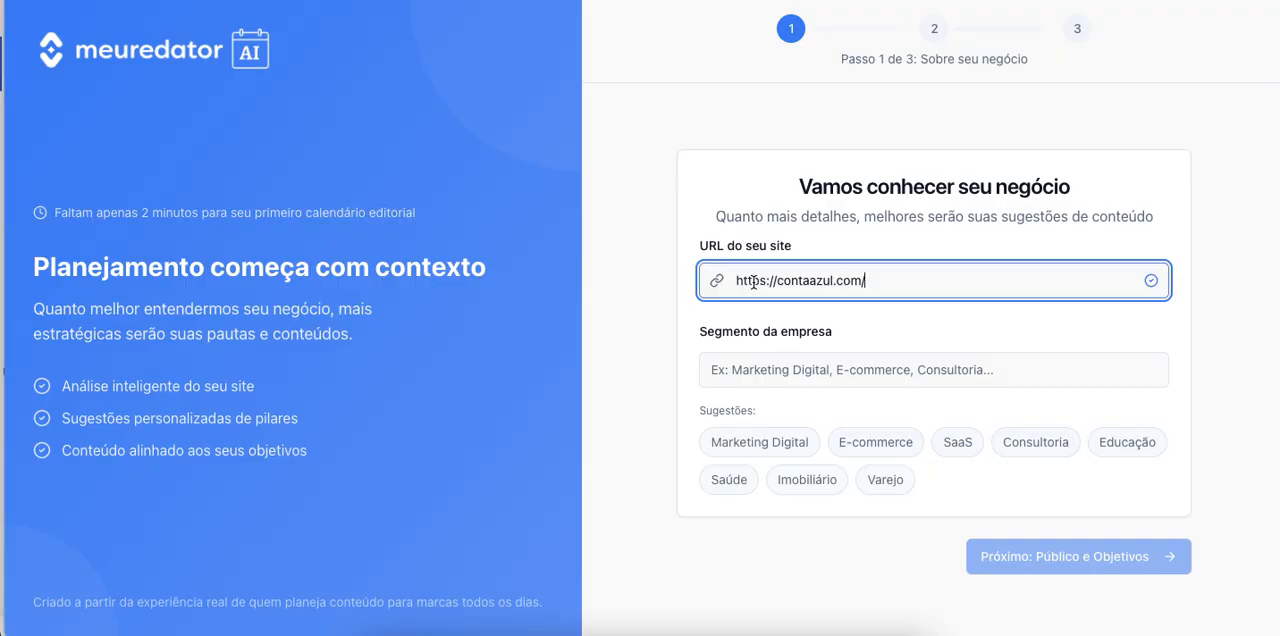
pyautogui.click(629, 272)
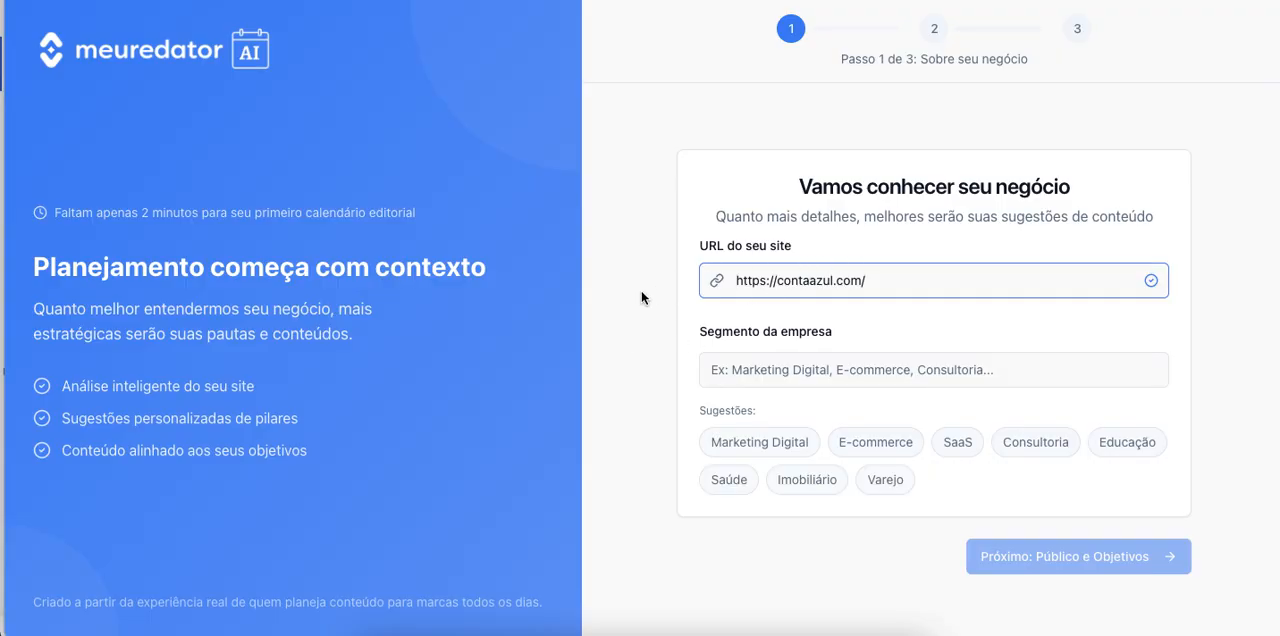
pyautogui.click(731, 372)
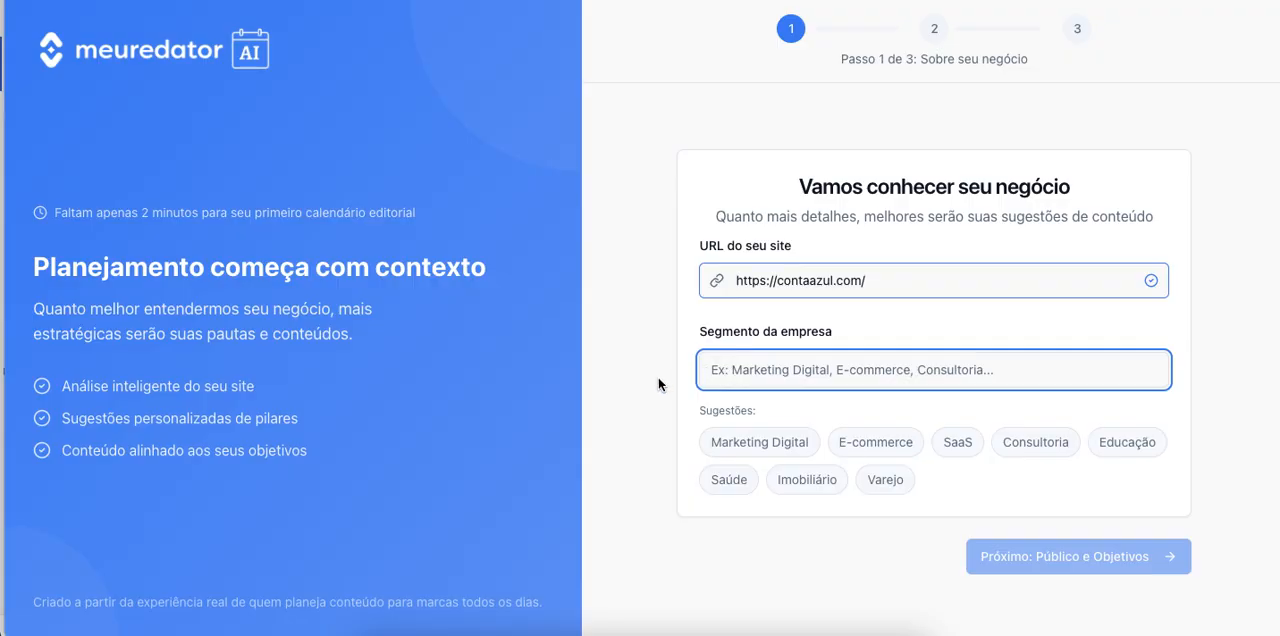
pyautogui.write('Gestão')
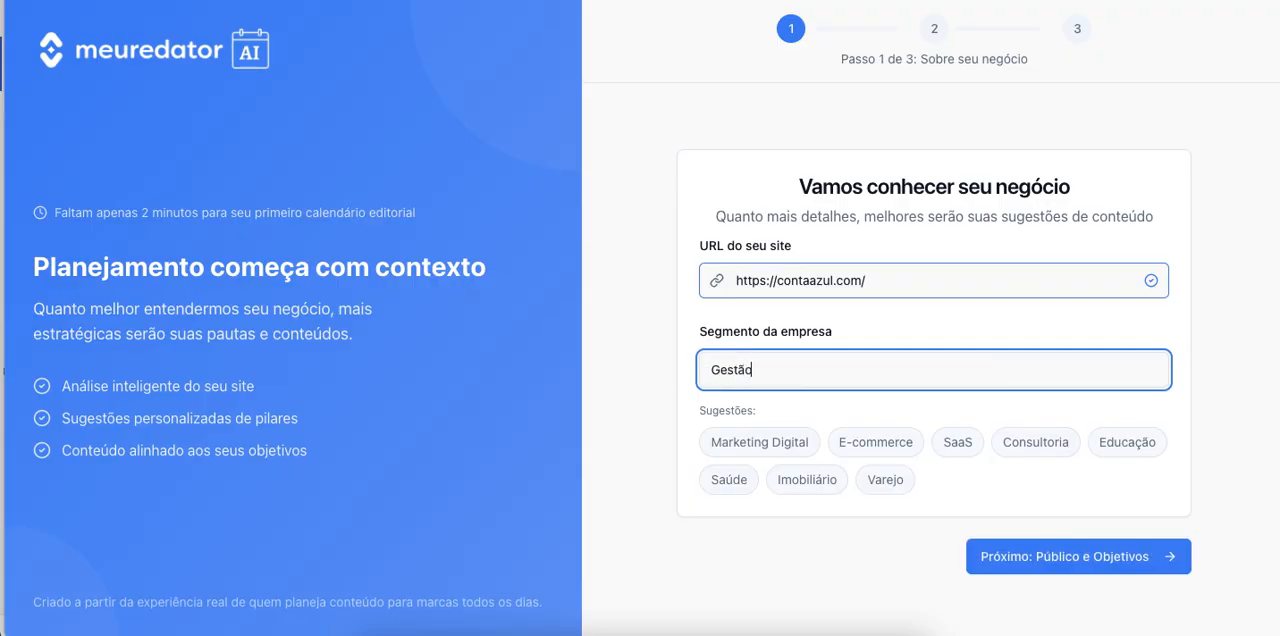
pyautogui.write(' FInanceira')
pyautogui.click(768, 370)
pyautogui.press('BackSpace')
pyautogui.write('i')
pyautogui.click(1112, 553)
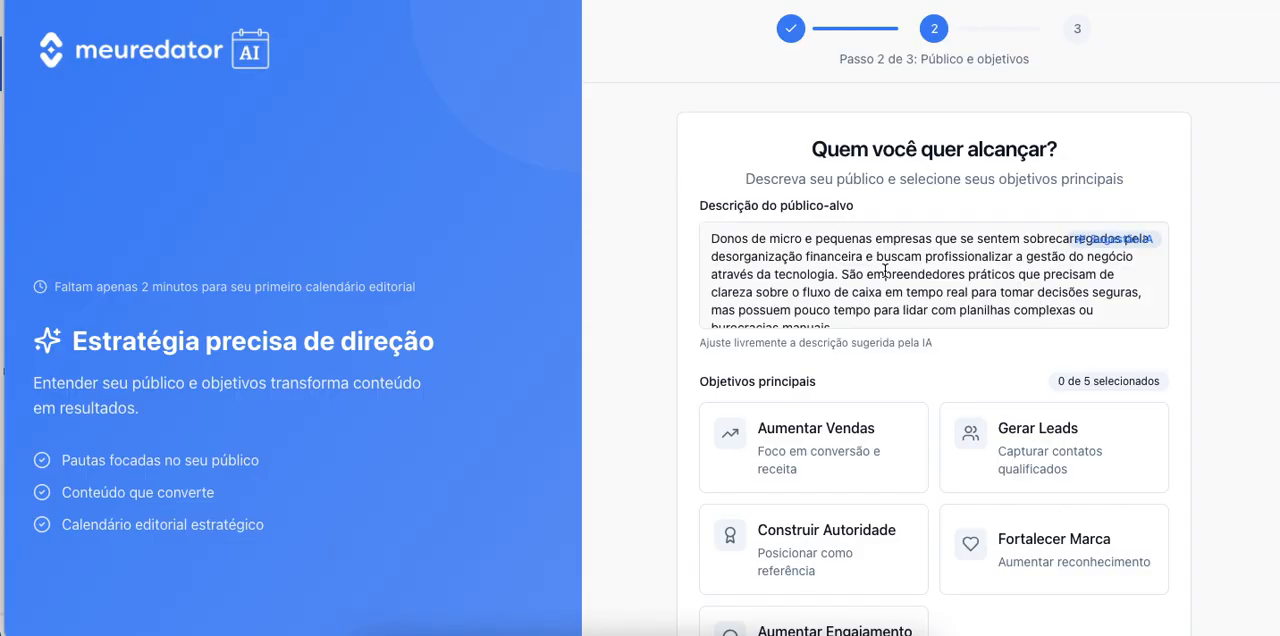
# Review the suggested audience, select the objectives Aumentar Engajamento, Construir Autoridade and Aumentar Vendas, and start the AI analysis.
pyautogui.scroll(-1, 845, 294)
pyautogui.scroll(1, 845, 294)
pyautogui.scroll(-1, 845, 294)
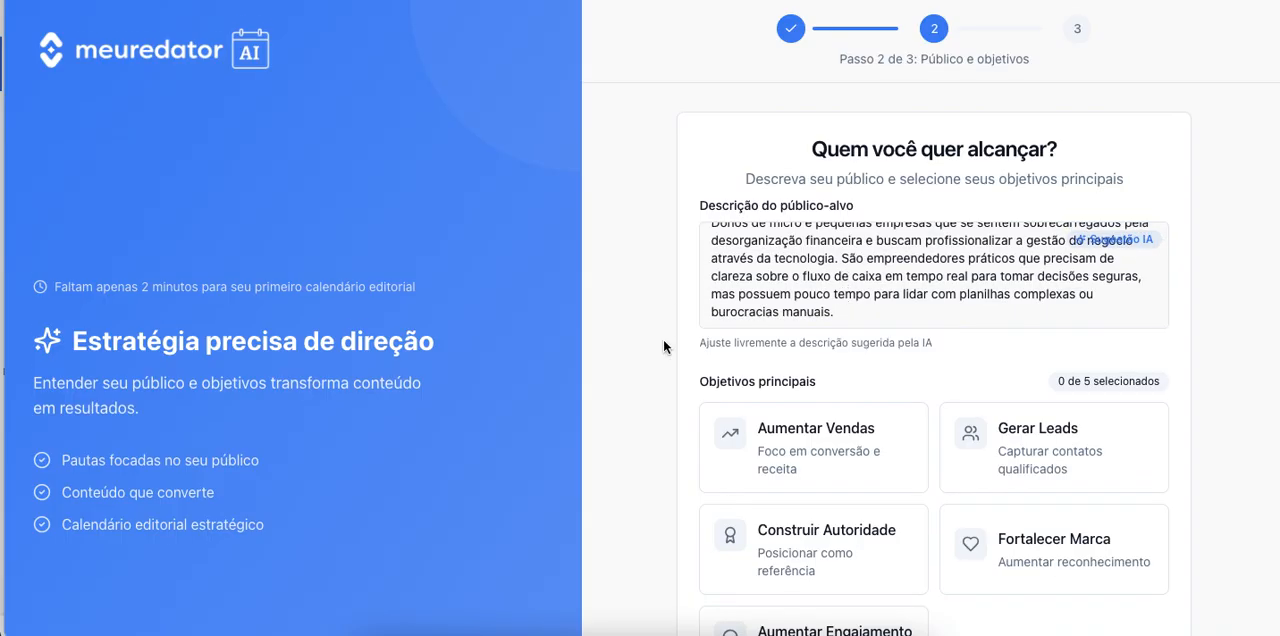
pyautogui.scroll(-2, 663, 339)
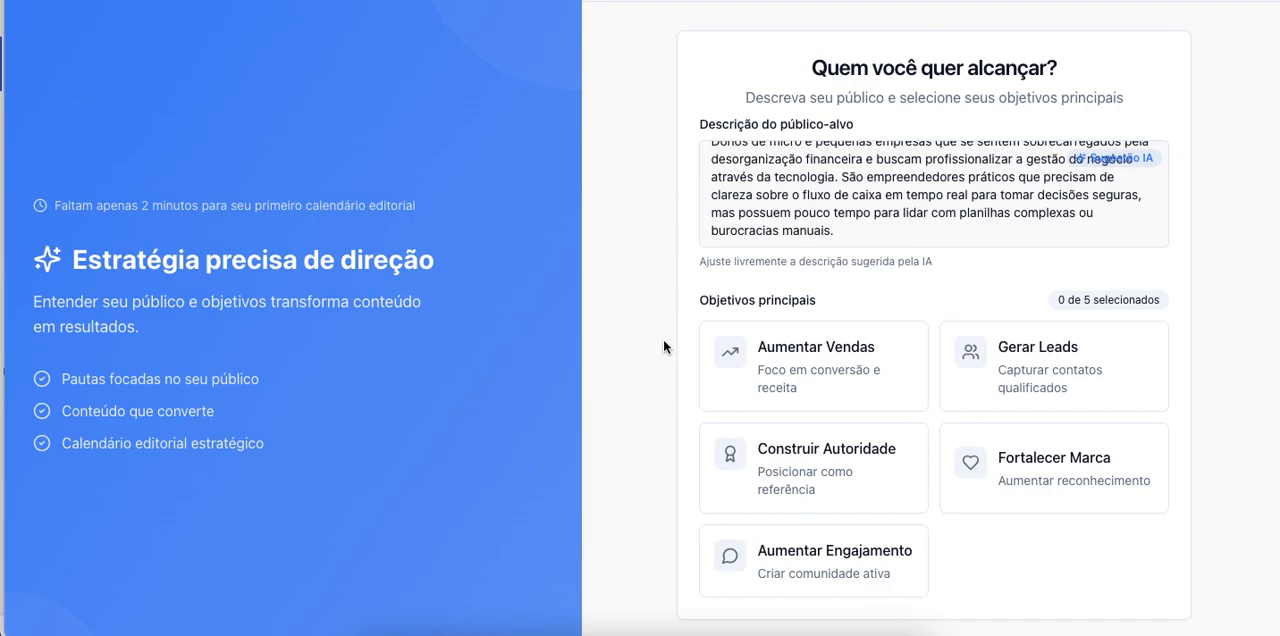
pyautogui.scroll(-1, 663, 341)
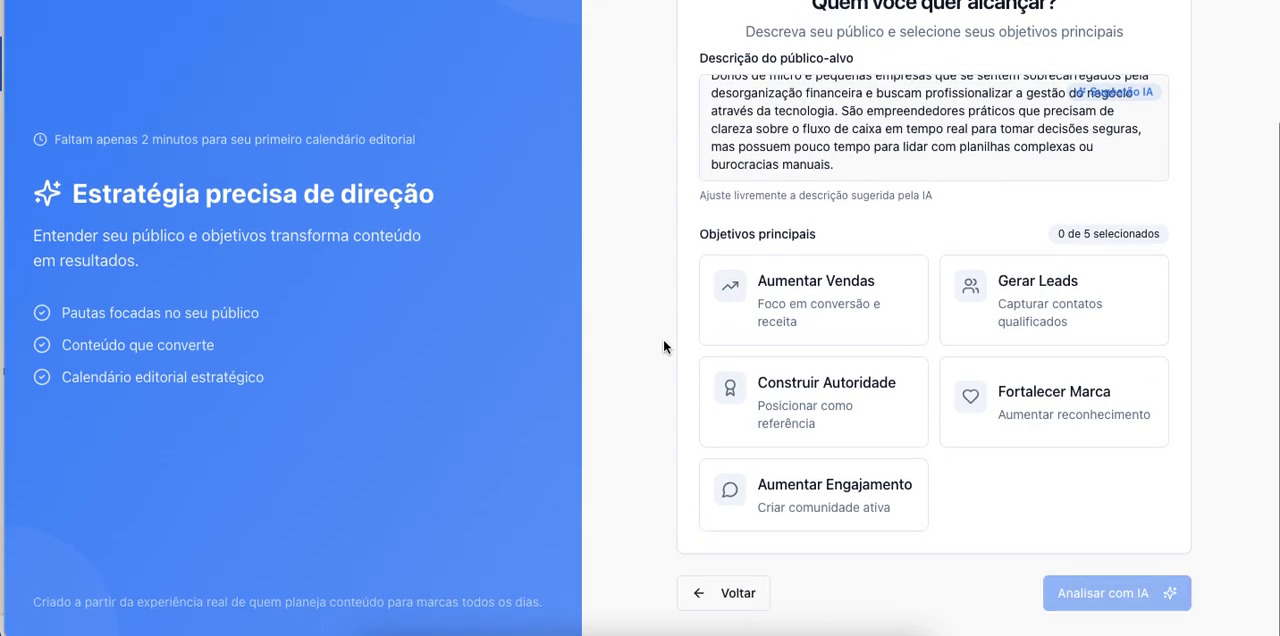
pyautogui.click(795, 505)
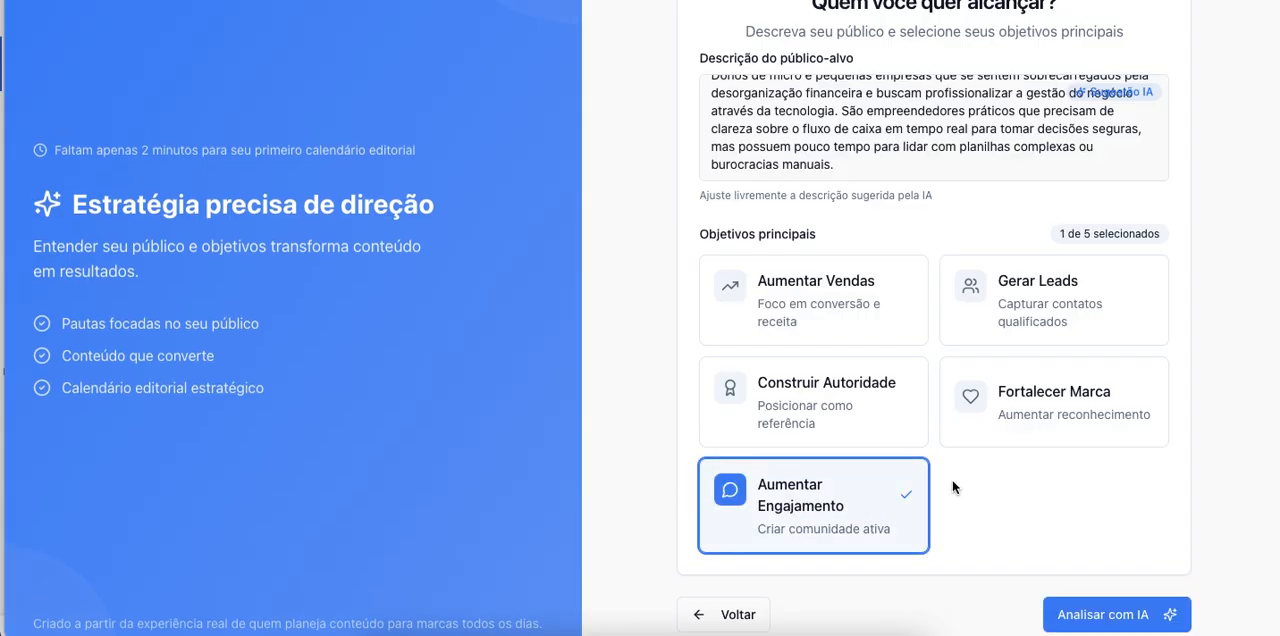
pyautogui.click(856, 400)
pyautogui.click(846, 286)
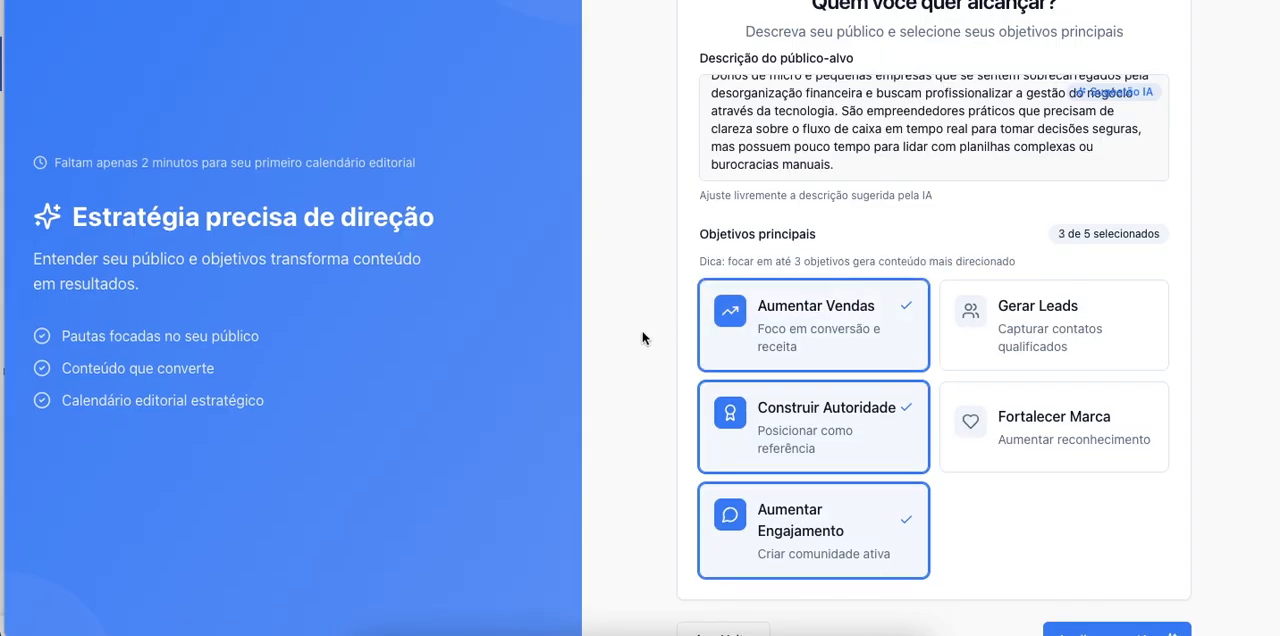
pyautogui.scroll(-1, 646, 338)
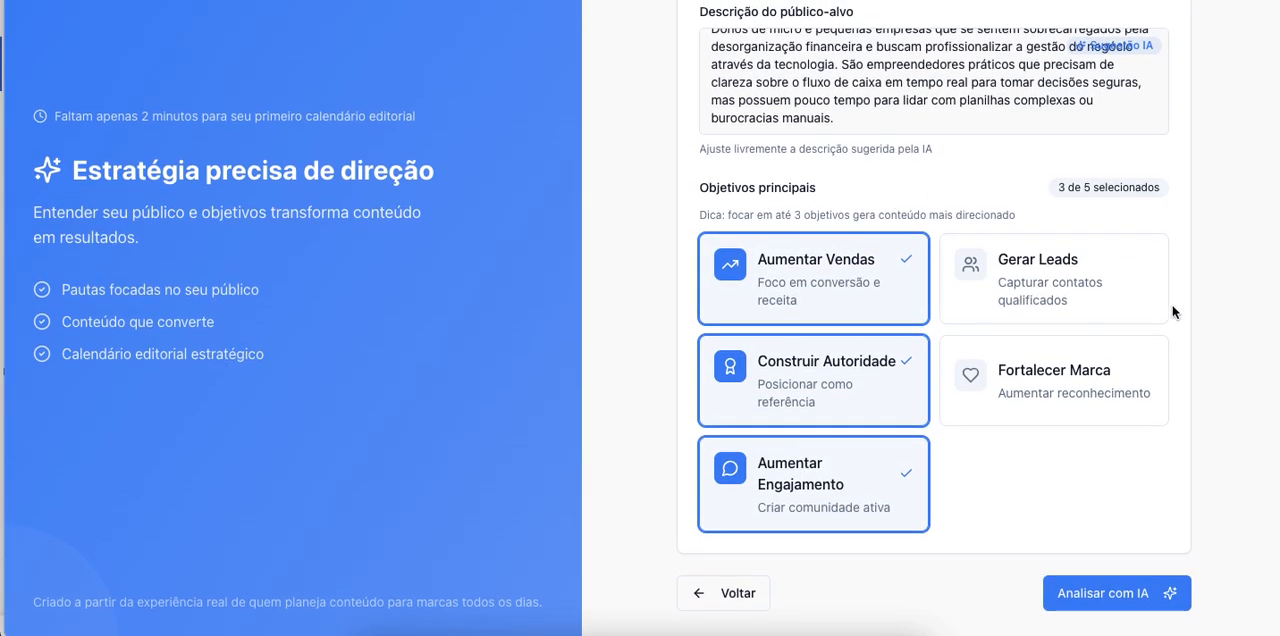
pyautogui.click(1126, 596)
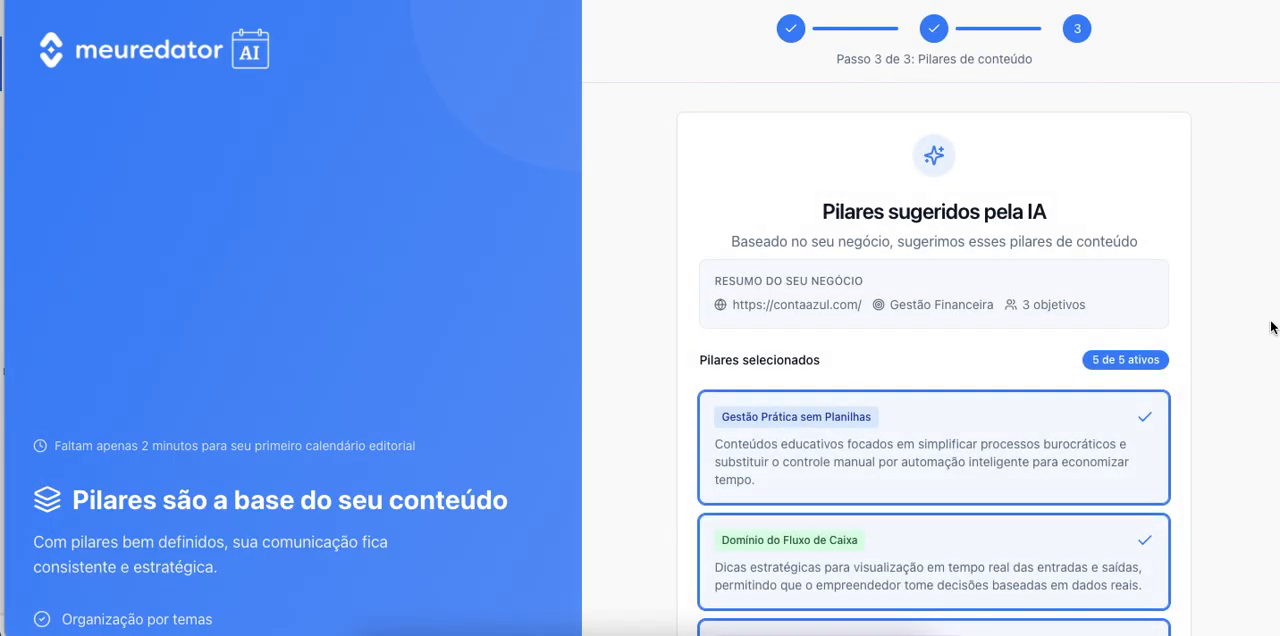
# Review the AI-suggested content pillars, keep all five selected, and create the calendar.
pyautogui.scroll(-5, 1272, 327)
pyautogui.scroll(3, 1272, 327)
pyautogui.scroll(-2, 1272, 327)
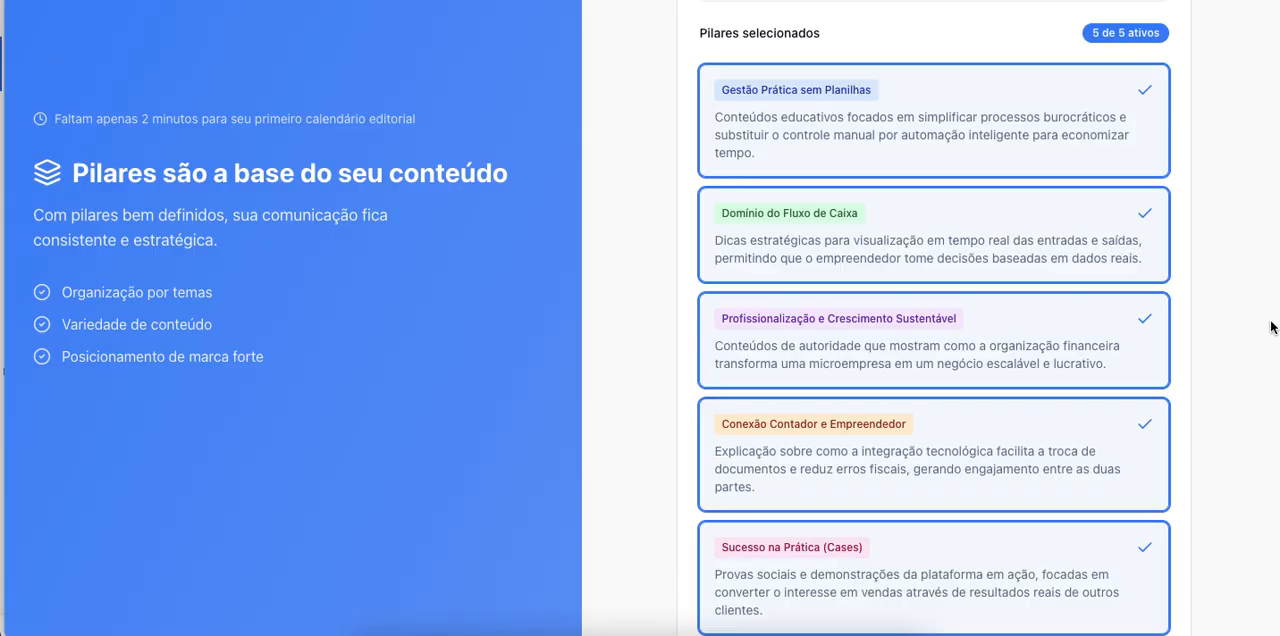
pyautogui.scroll(-2, 1272, 327)
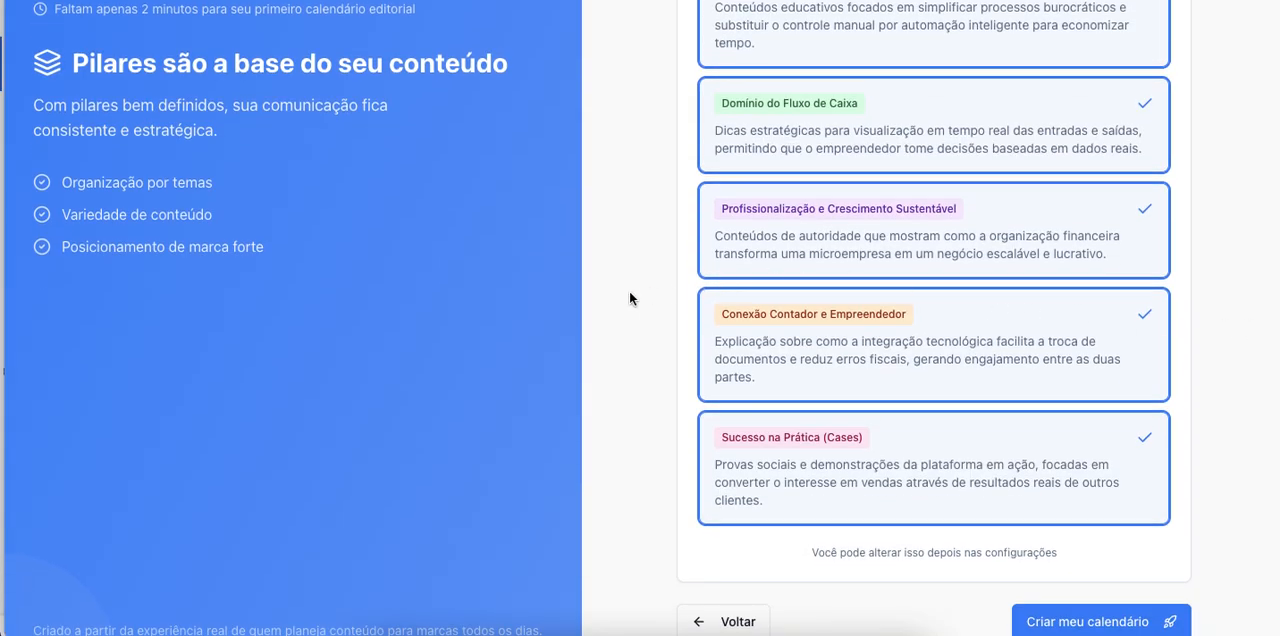
pyautogui.scroll(-1, 630, 292)
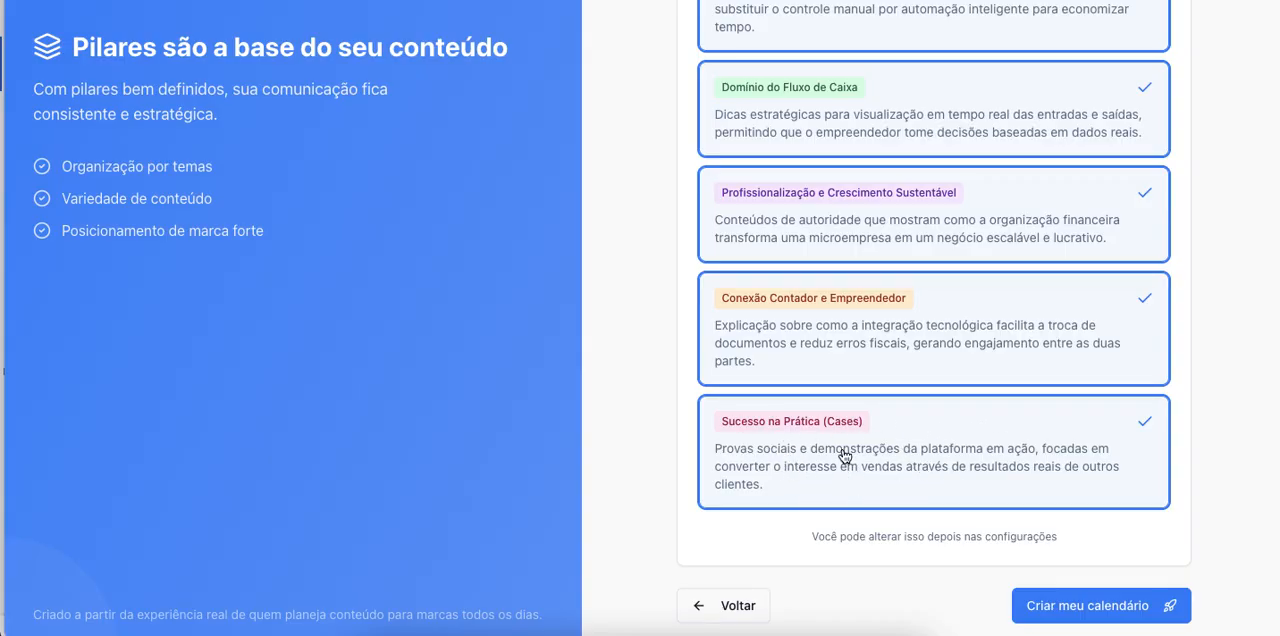
pyautogui.scroll(2, 635, 370)
pyautogui.scroll(-3, 635, 370)
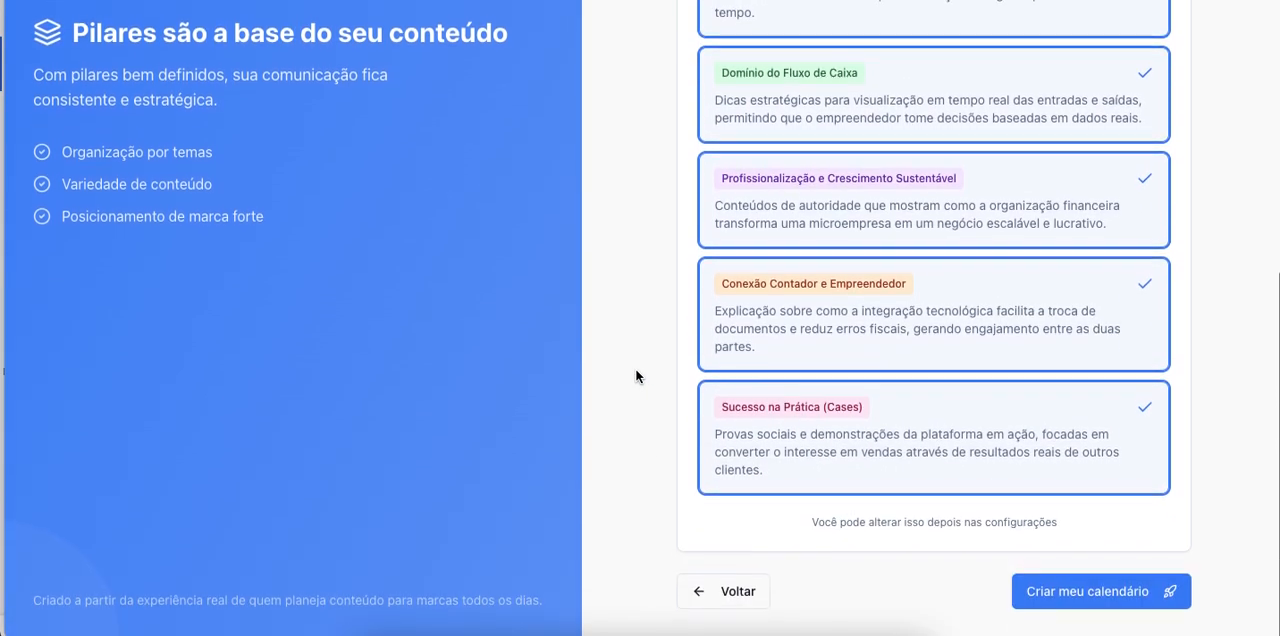
pyautogui.click(1108, 595)
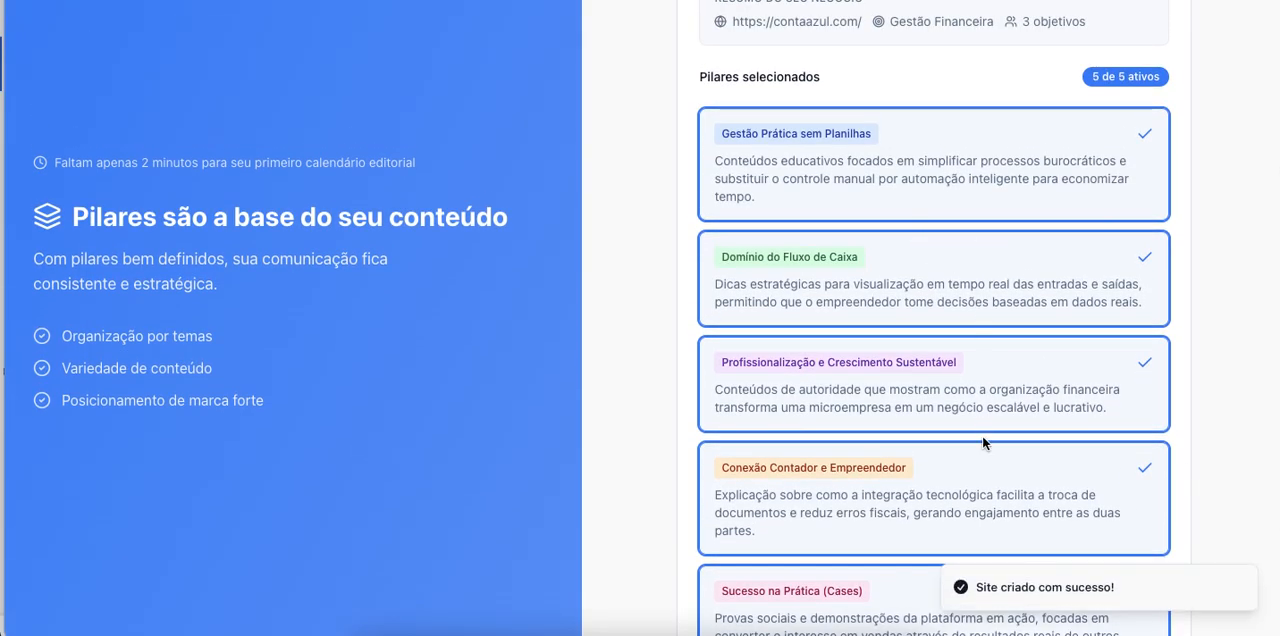
pyautogui.scroll(-1, 986, 443)
pyautogui.scroll(2, 982, 440)
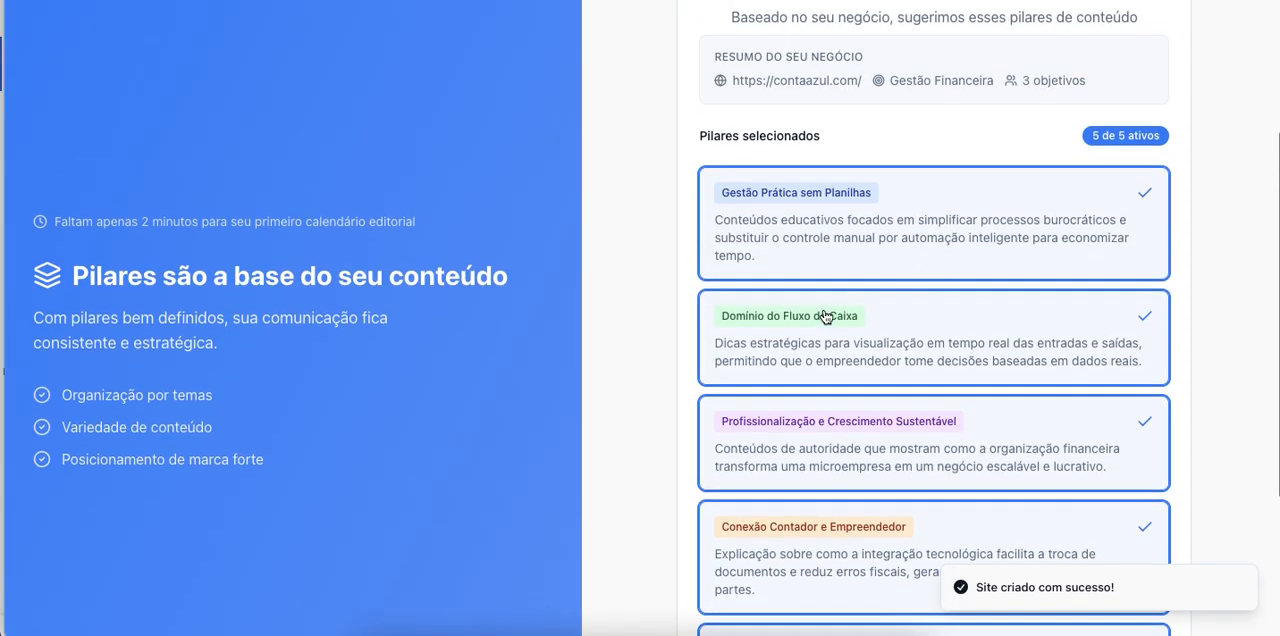
pyautogui.scroll(-4, 794, 466)
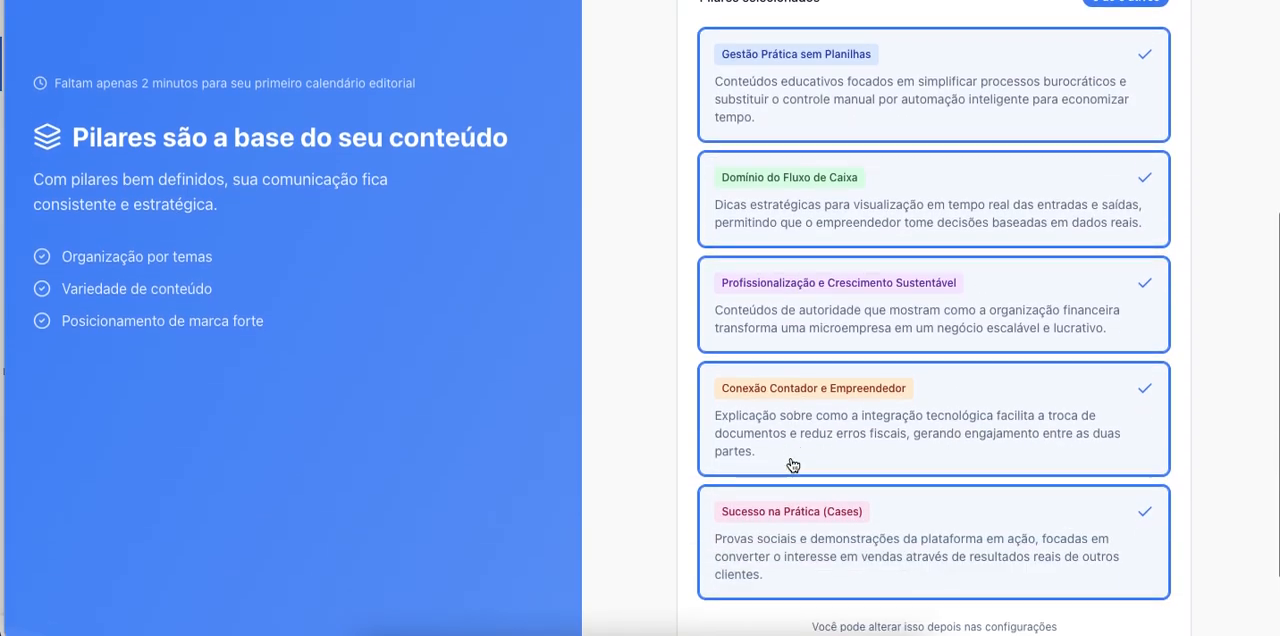
pyautogui.scroll(5, 869, 283)
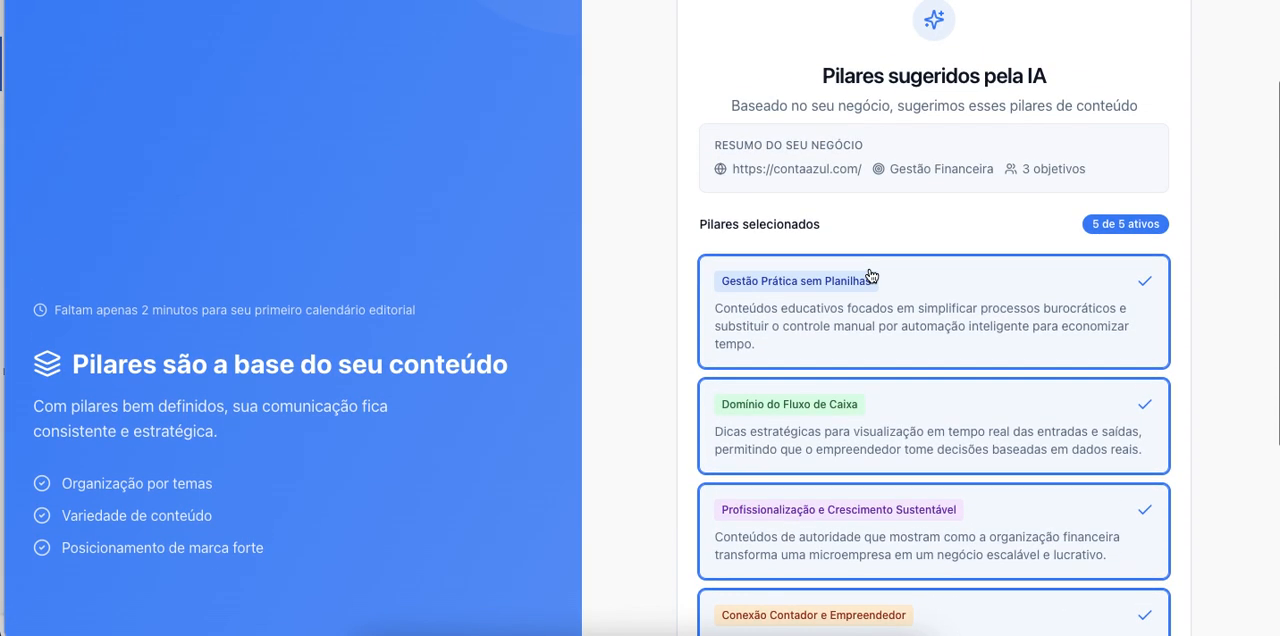
pyautogui.scroll(-1, 871, 277)
pyautogui.scroll(2, 869, 276)
pyautogui.scroll(-5, 869, 277)
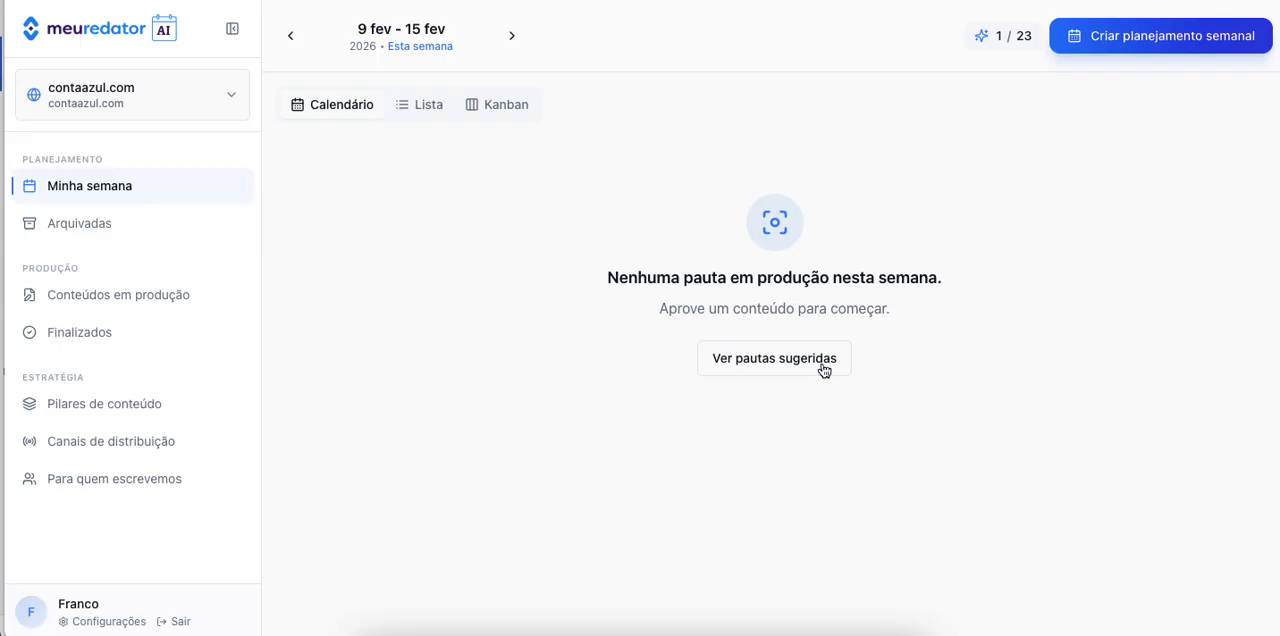
# Display the week's suggested topics with Modo produção off, and reschedule Monday's "O guia definitivo da automação" topic to Tuesday 10.
pyautogui.click(786, 362)
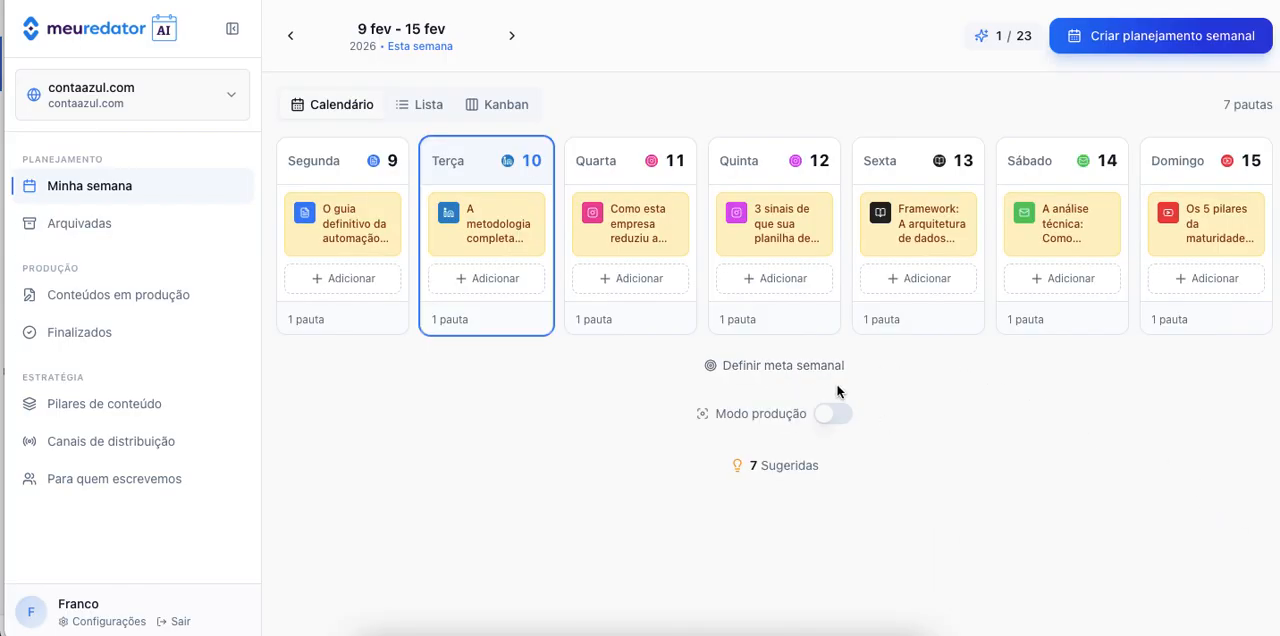
pyautogui.click(823, 416)
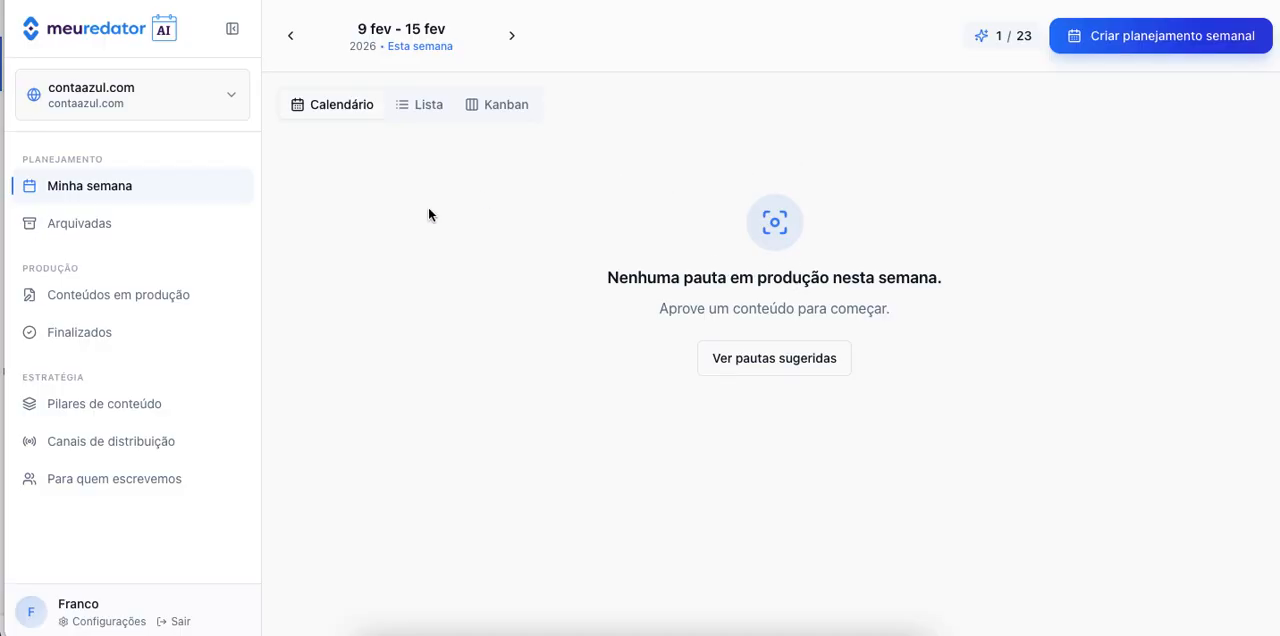
pyautogui.click(779, 359)
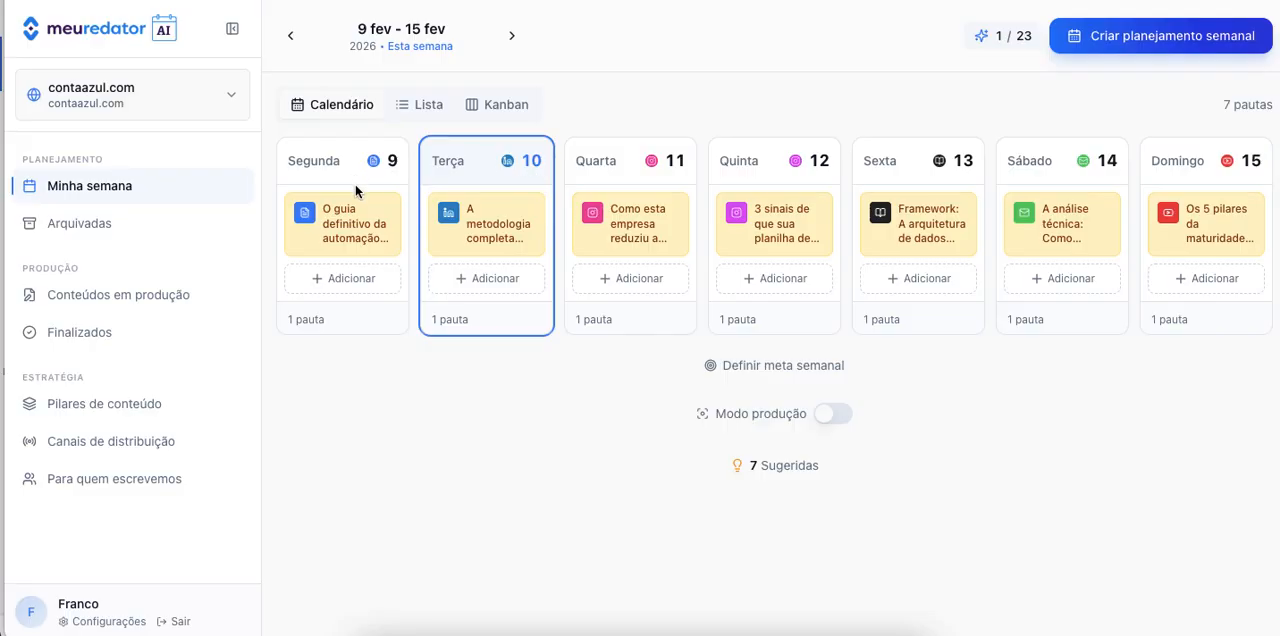
pyautogui.moveTo(343, 223); pyautogui.dragTo(515, 288)
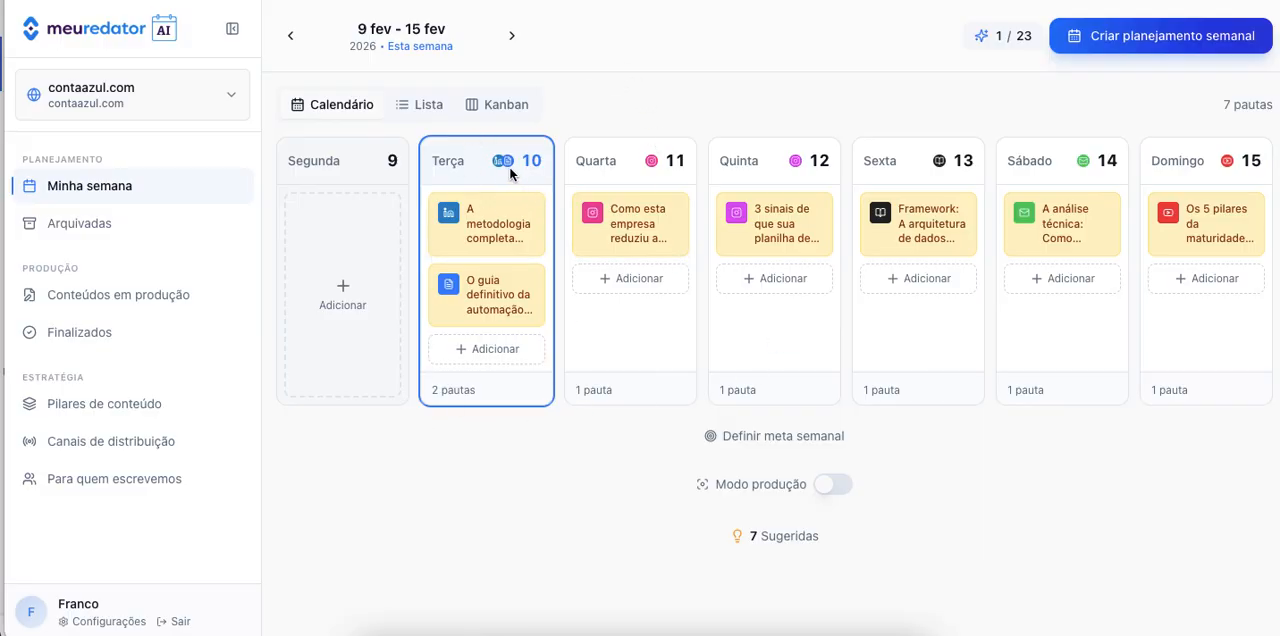
# Examine Tuesday's LinkedIn cash flow topic, including its suggested structure and editable fields, and close it without changing anything.
pyautogui.click(483, 238)
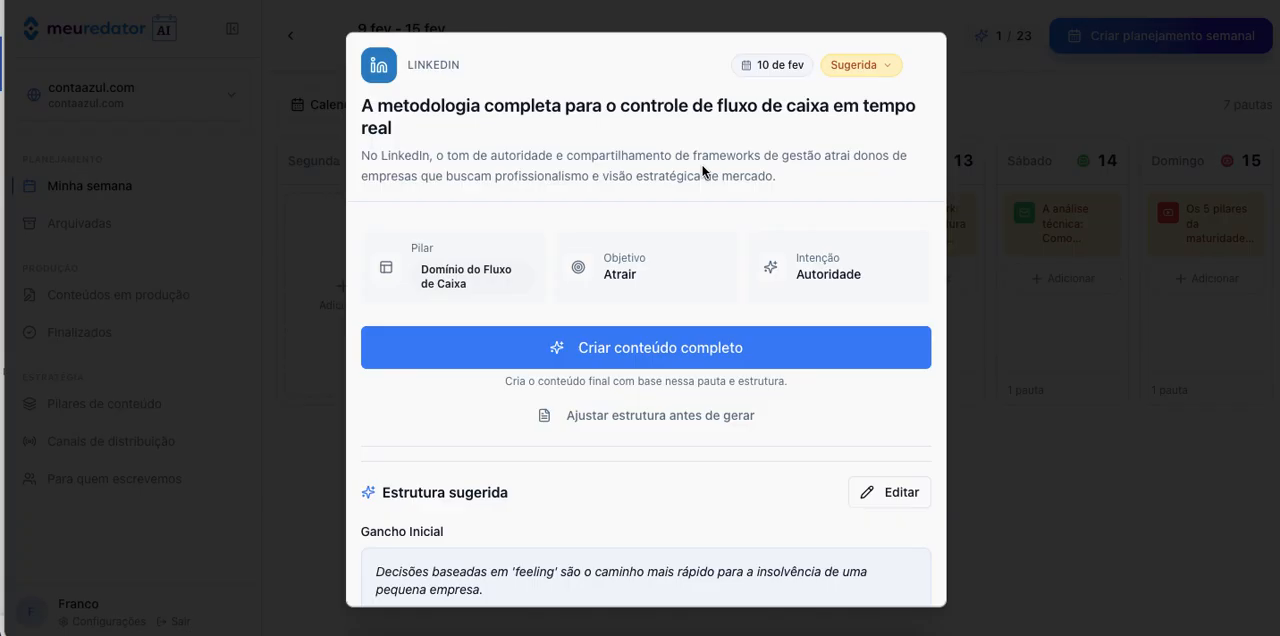
pyautogui.scroll(-3, 703, 172)
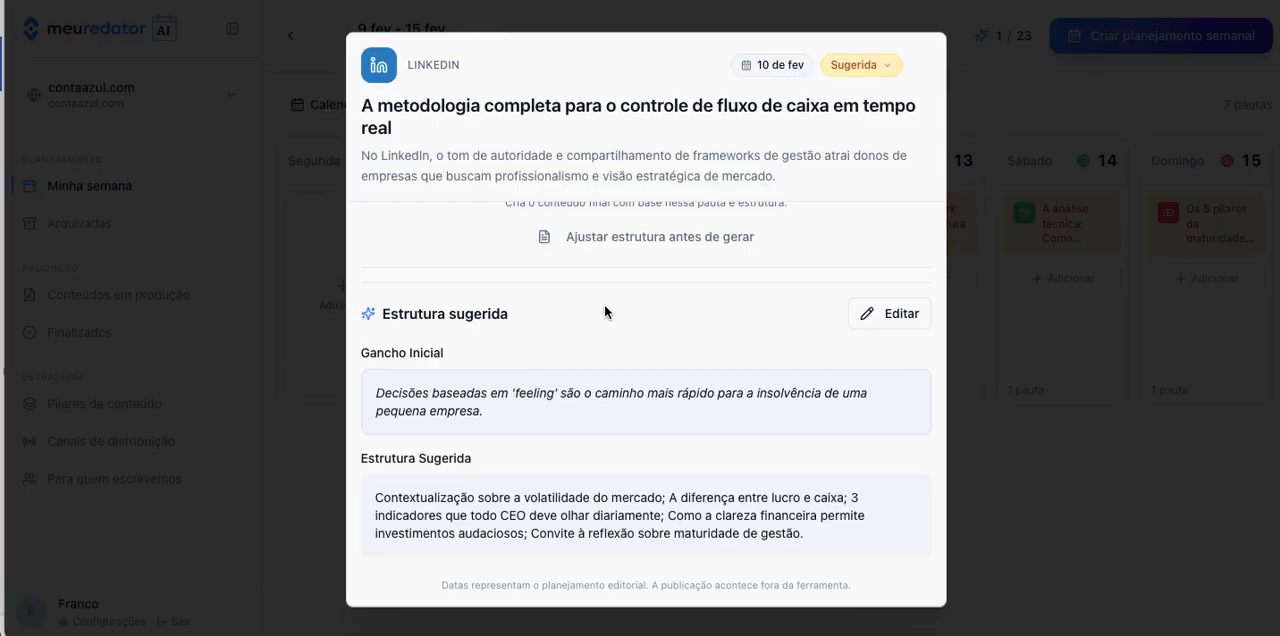
pyautogui.click(888, 316)
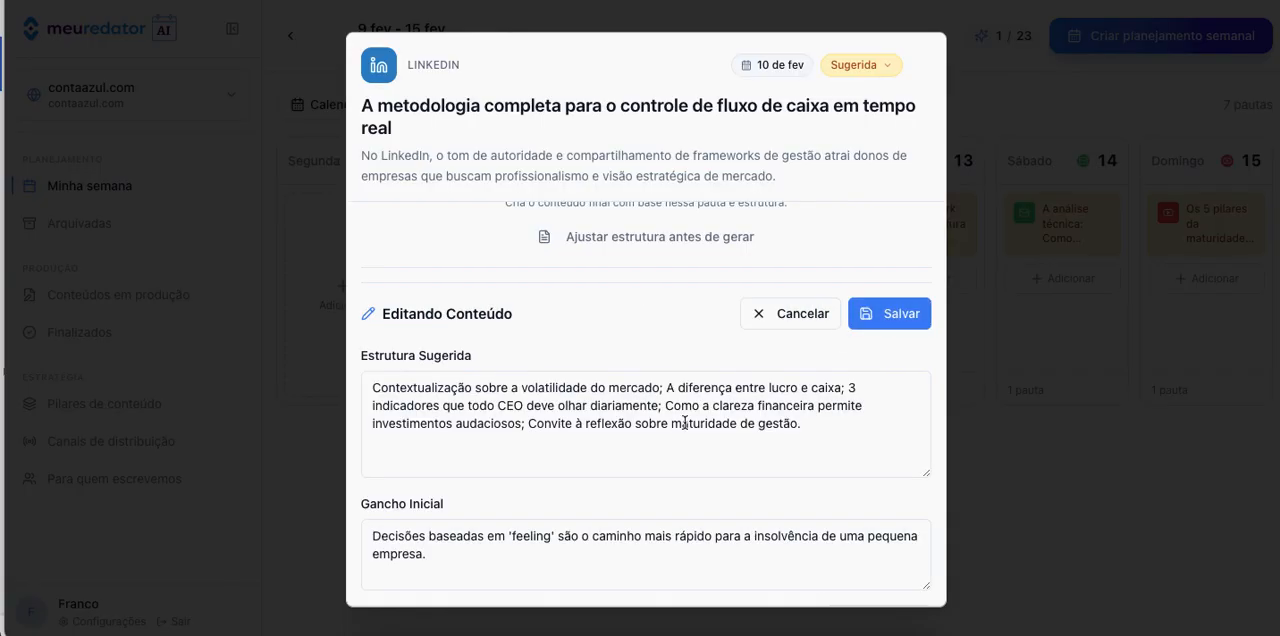
pyautogui.scroll(-4, 684, 426)
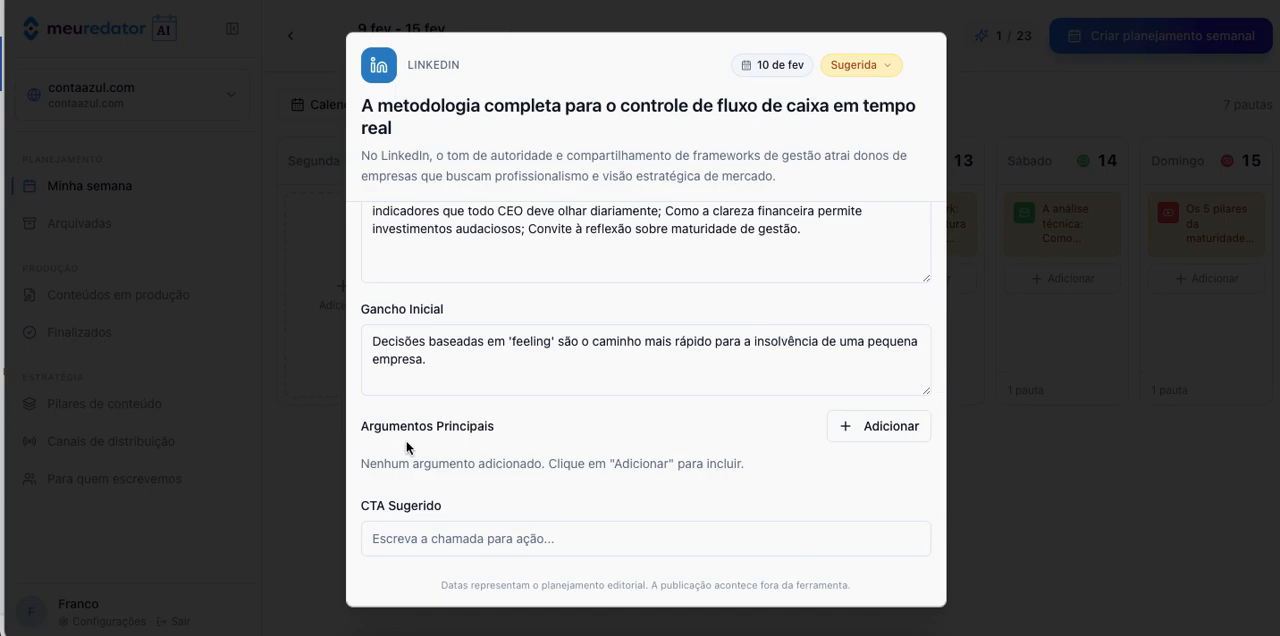
pyautogui.scroll(4, 594, 499)
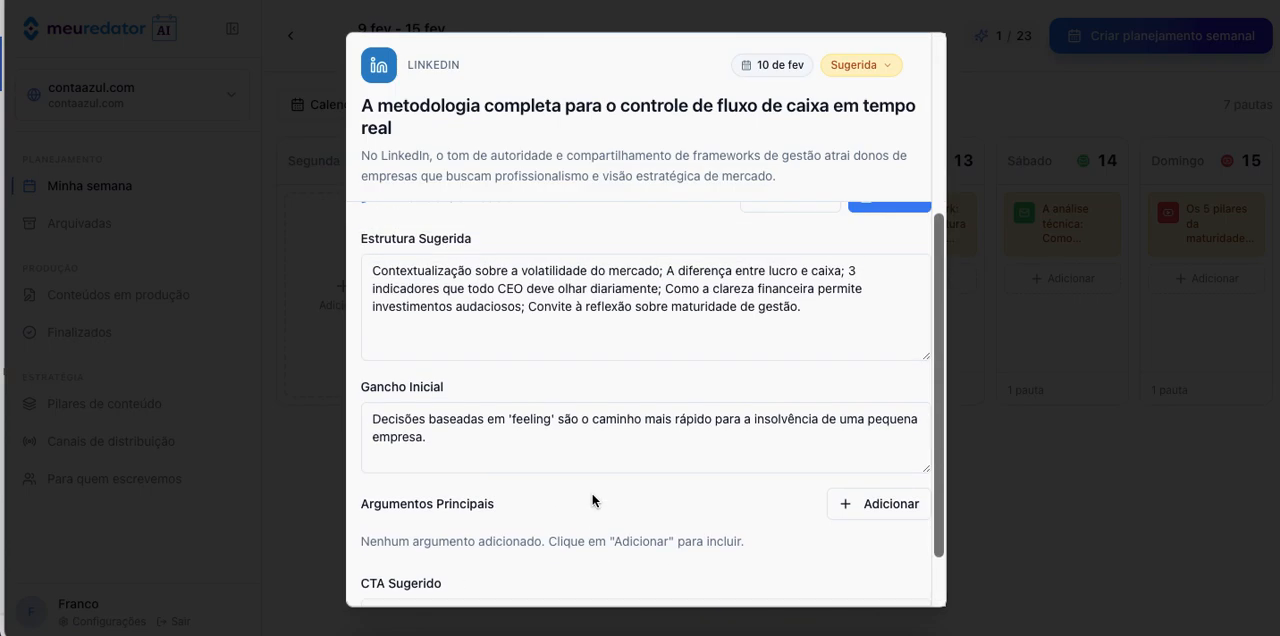
pyautogui.scroll(3, 508, 540)
pyautogui.click(780, 433)
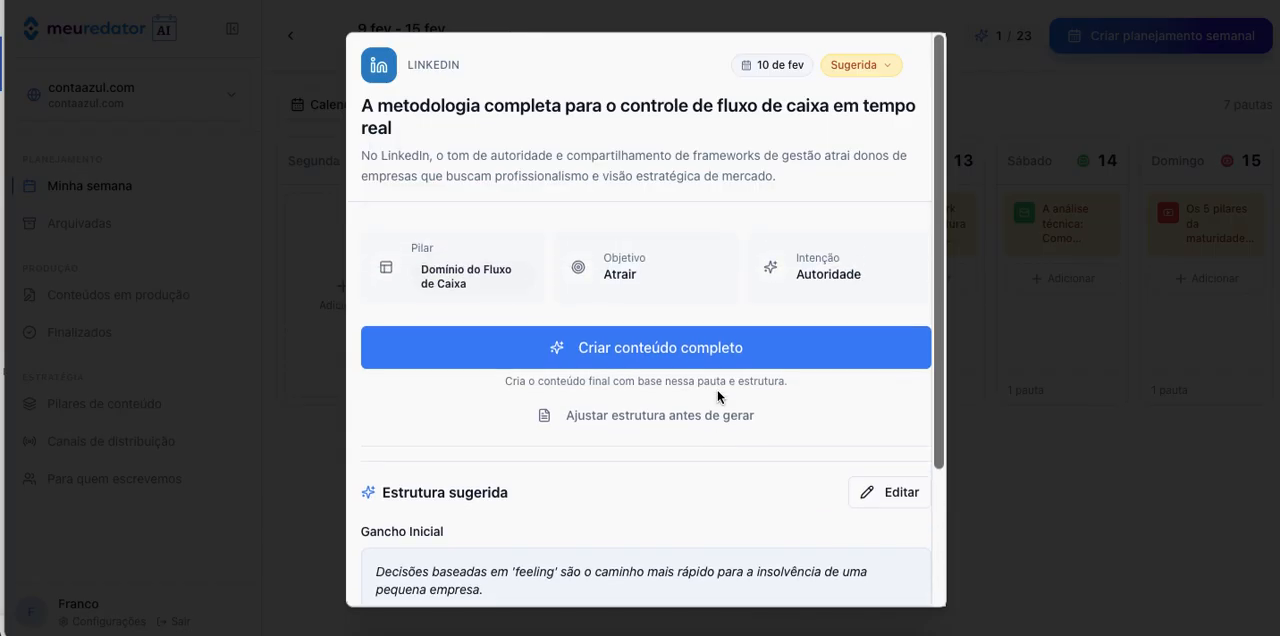
pyautogui.scroll(-2, 586, 514)
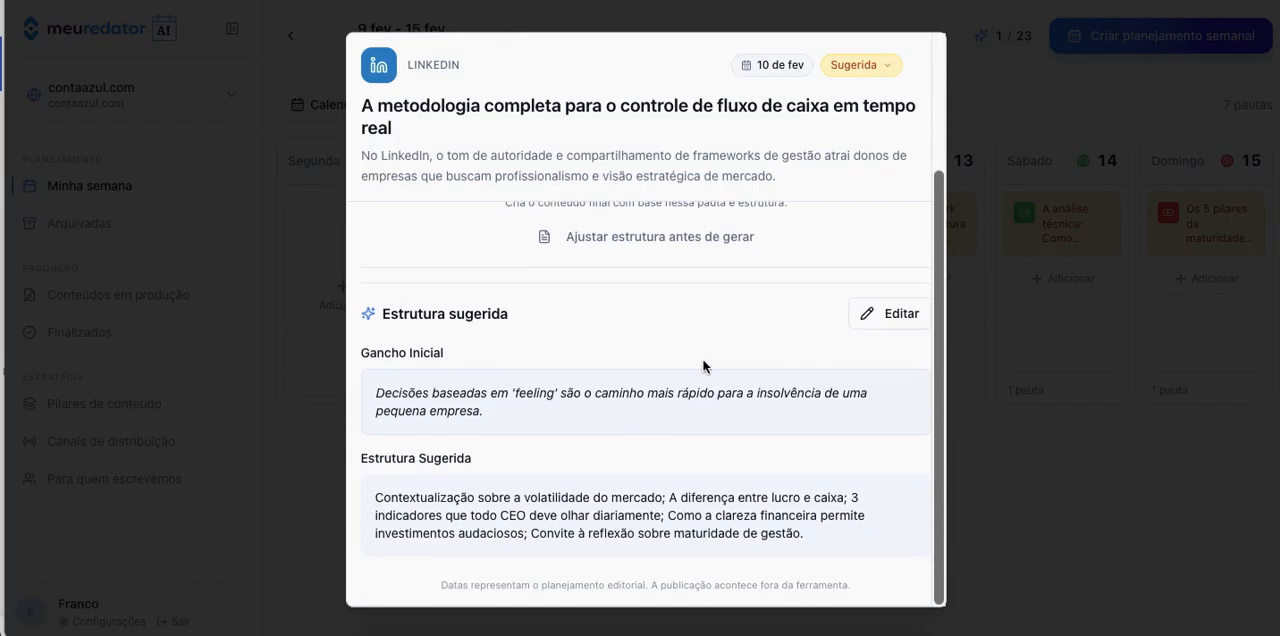
pyautogui.scroll(2, 680, 360)
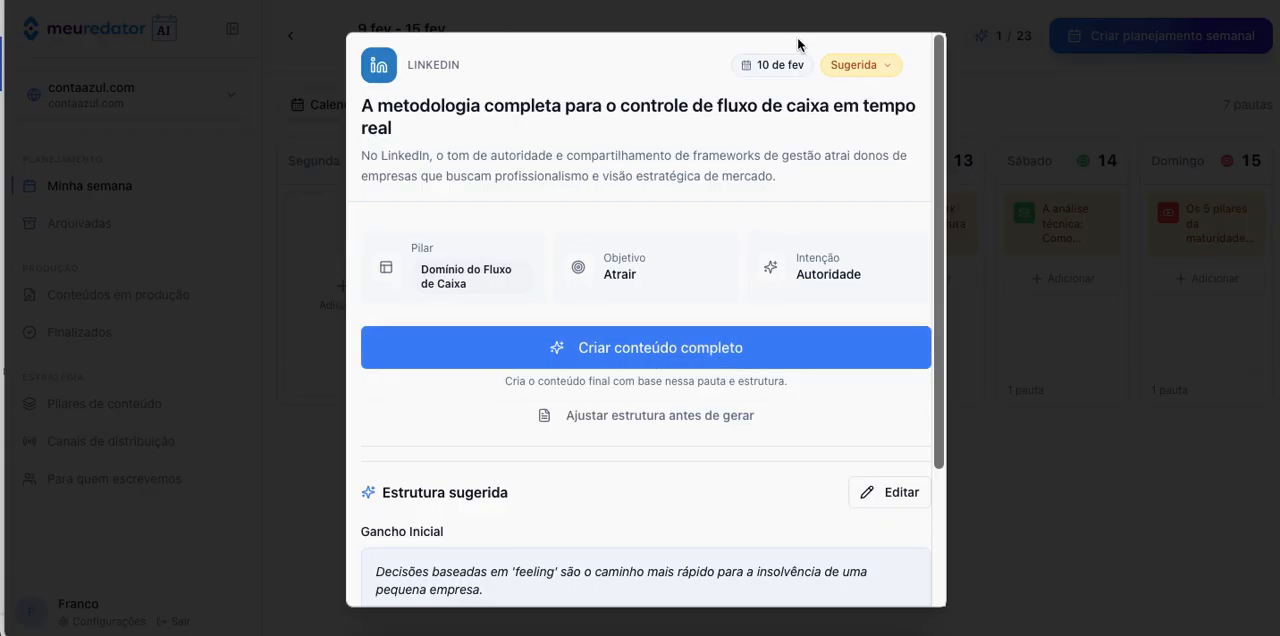
pyautogui.click(1077, 362)
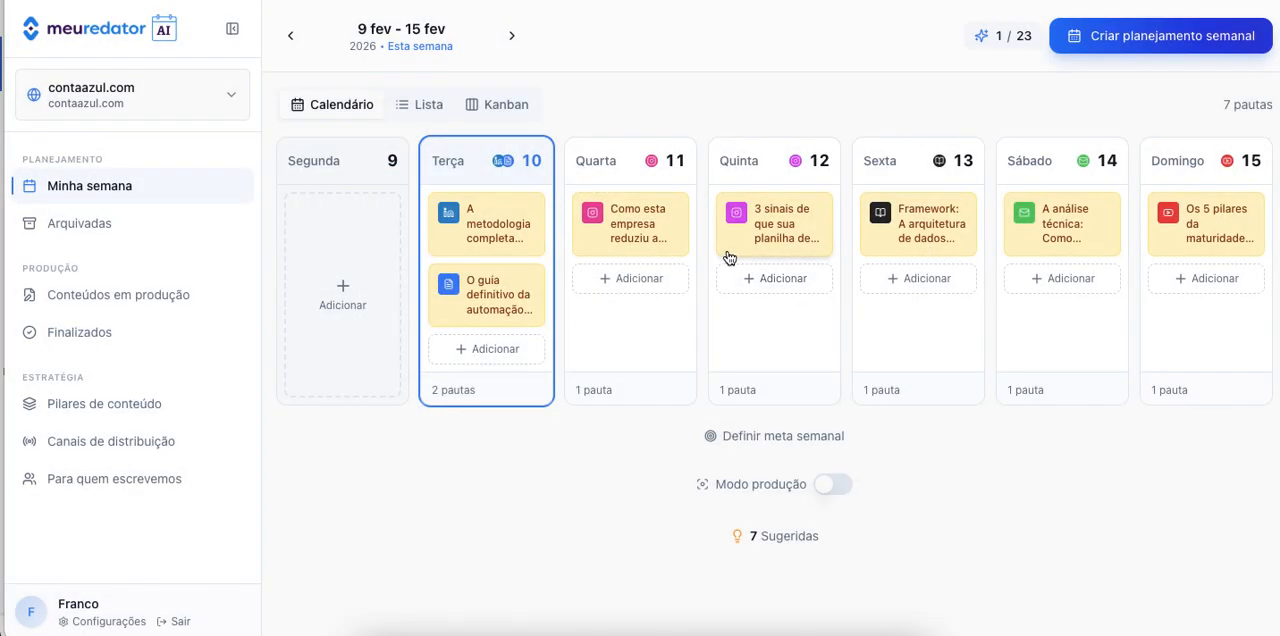
# Examine Wednesday's Instagram carousel topic about reducing inadimplência, including its pillar, objective and suggested slide structure, and close it.
pyautogui.click(651, 228)
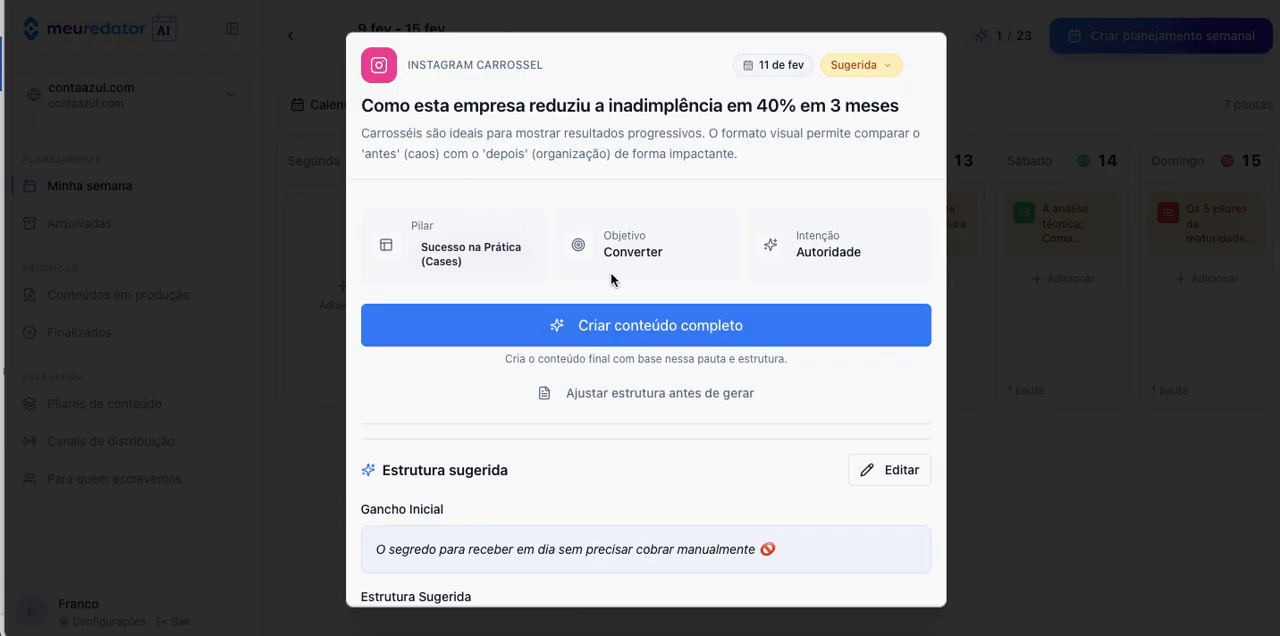
pyautogui.scroll(-3, 650, 195)
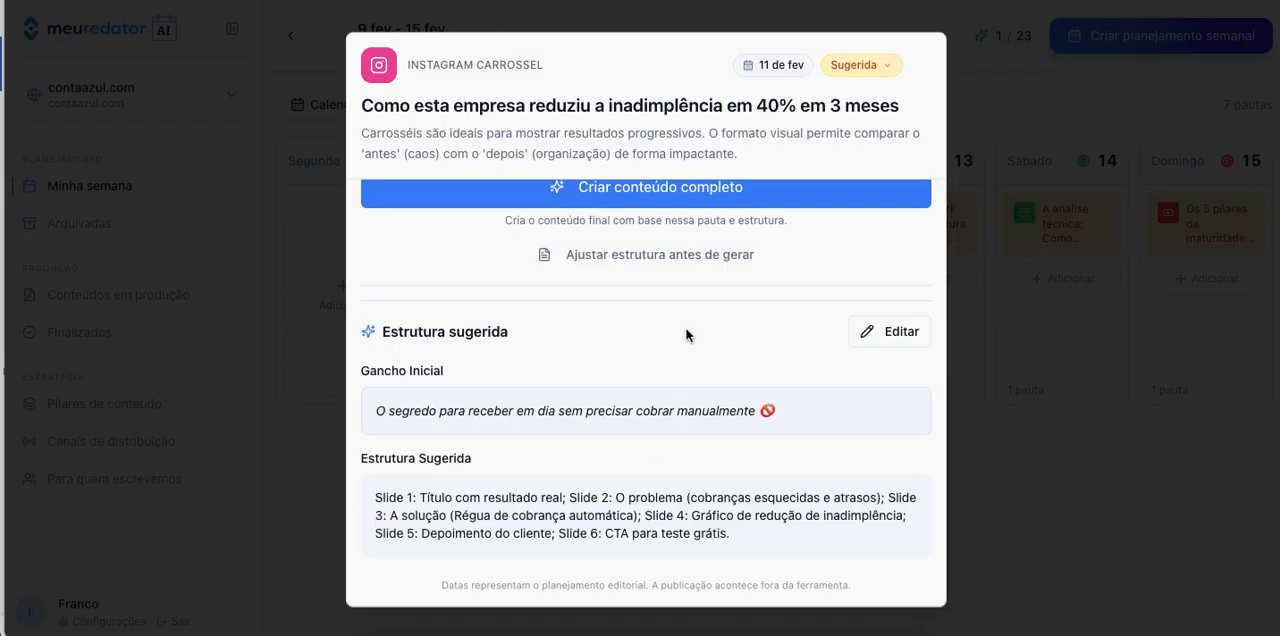
pyautogui.scroll(1, 686, 335)
pyautogui.scroll(2, 686, 335)
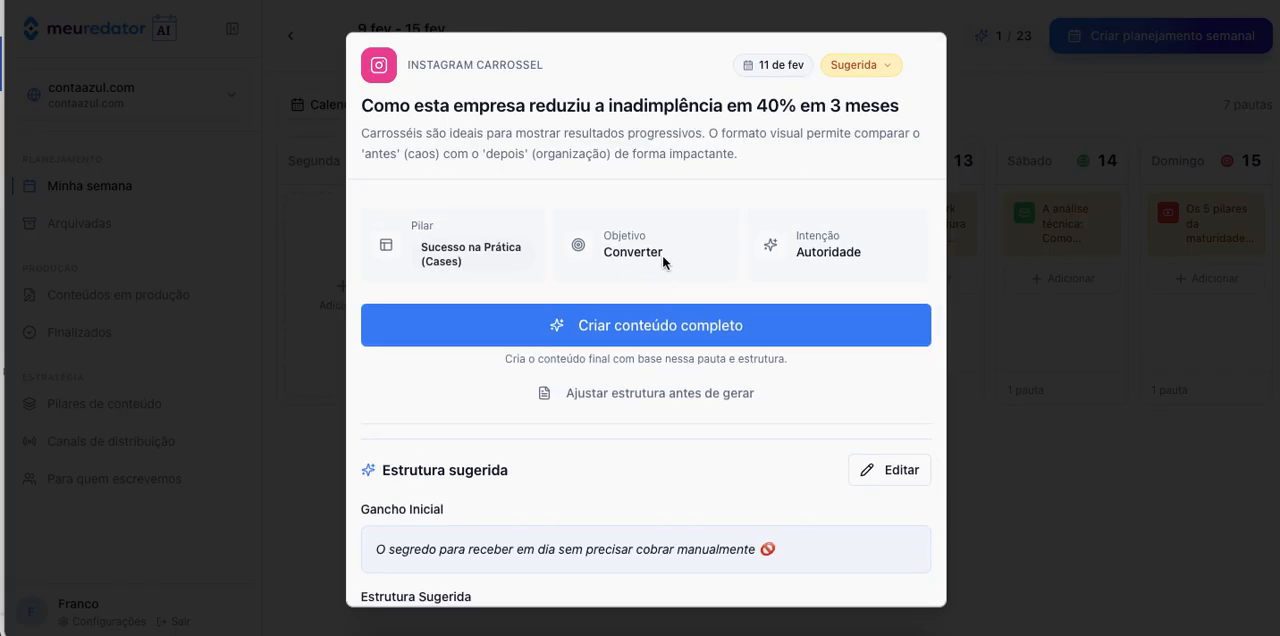
pyautogui.scroll(-3, 662, 254)
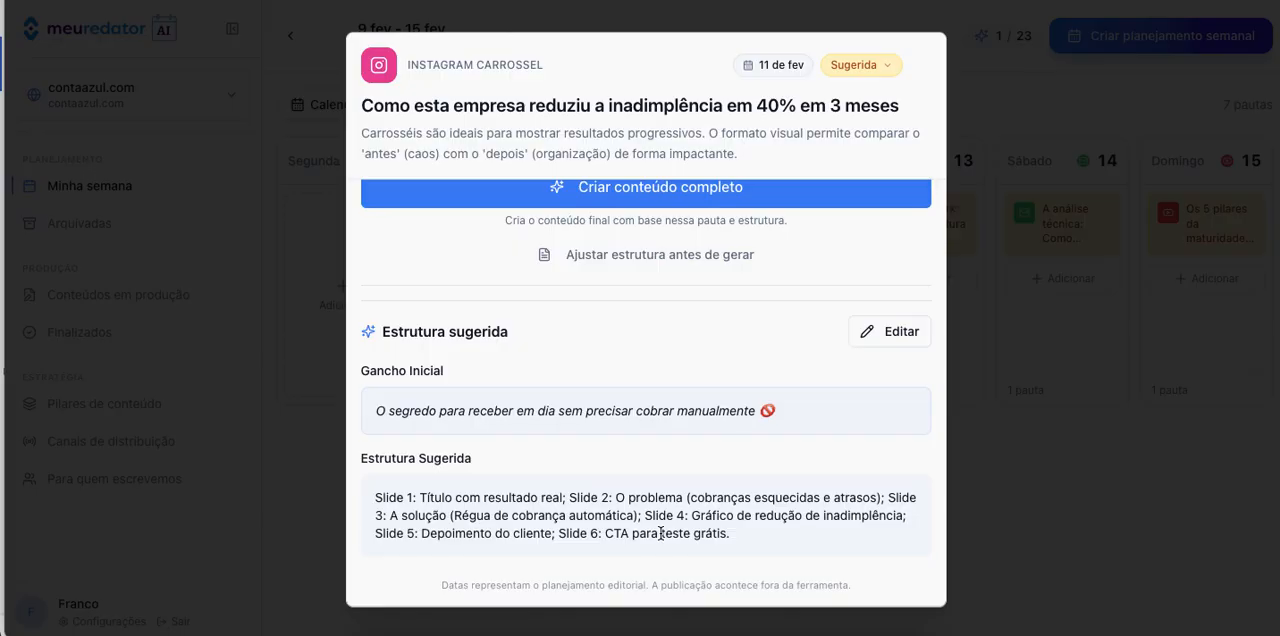
pyautogui.scroll(3, 731, 510)
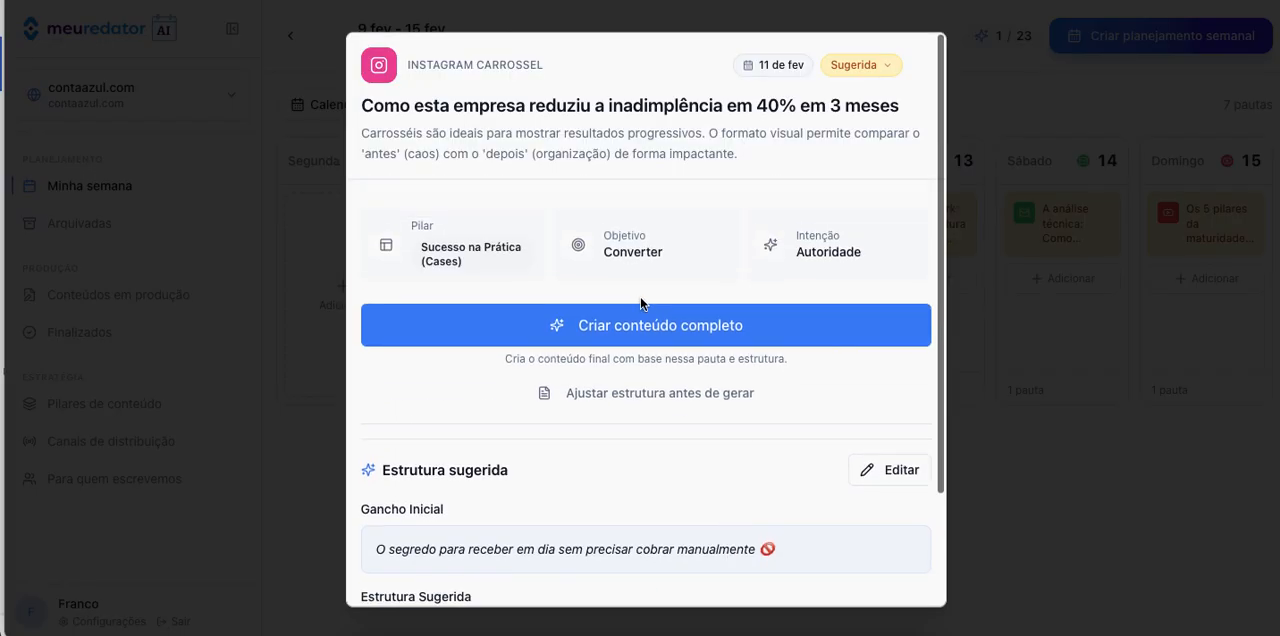
pyautogui.click(1036, 568)
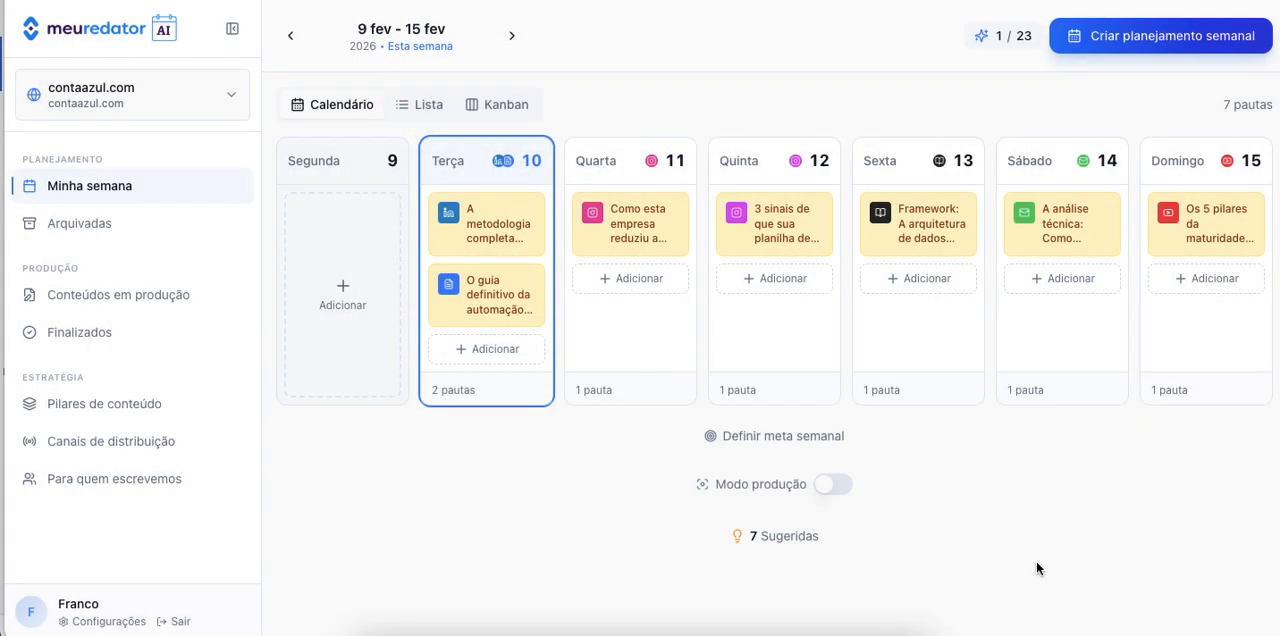
# Begin a custom topic for Wednesday and set its channel to Instagram Feed.
pyautogui.click(642, 279)
pyautogui.click(530, 130)
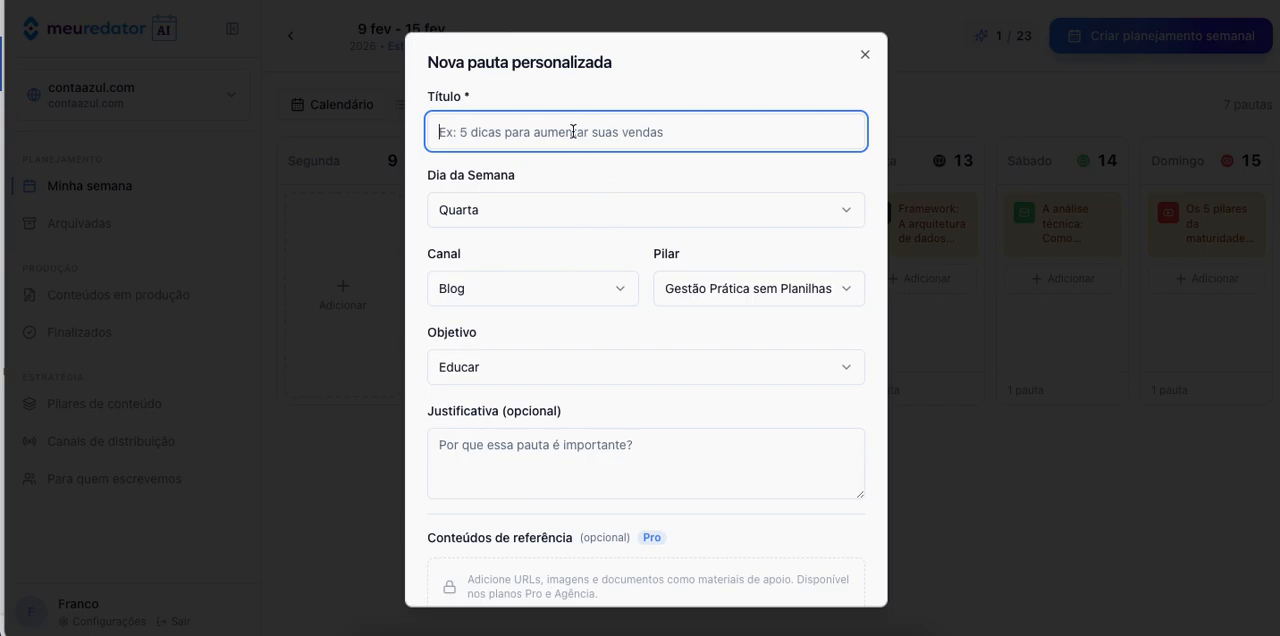
pyautogui.click(551, 291)
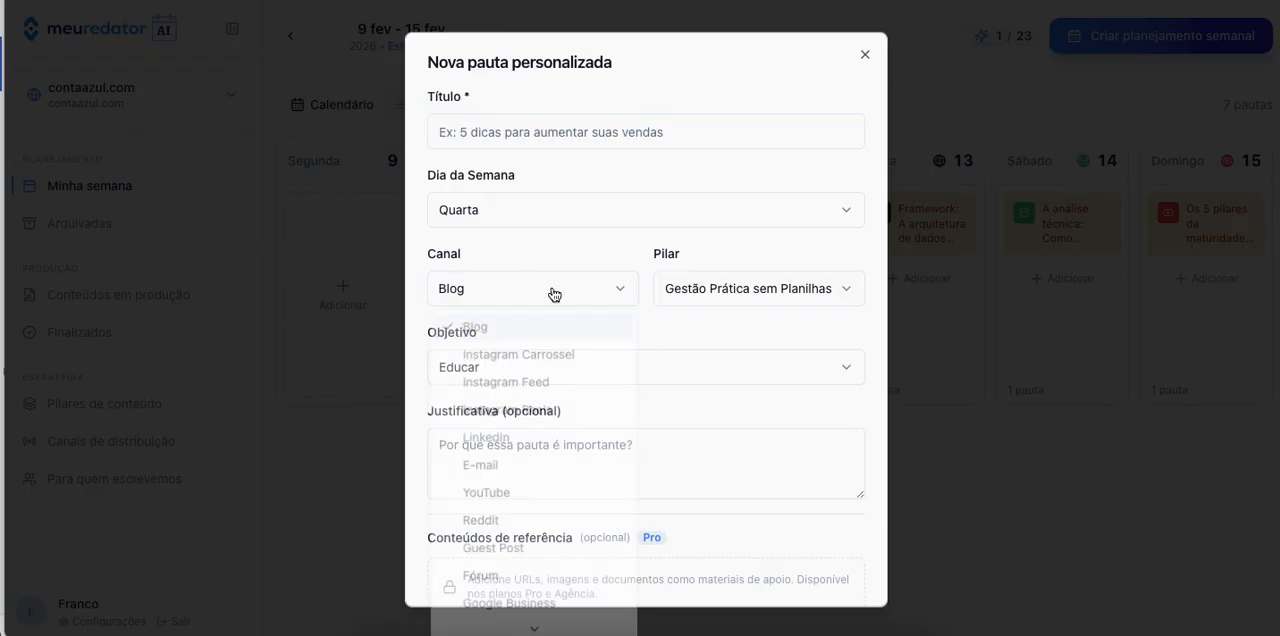
pyautogui.scroll(-2, 527, 575)
pyautogui.scroll(3, 528, 580)
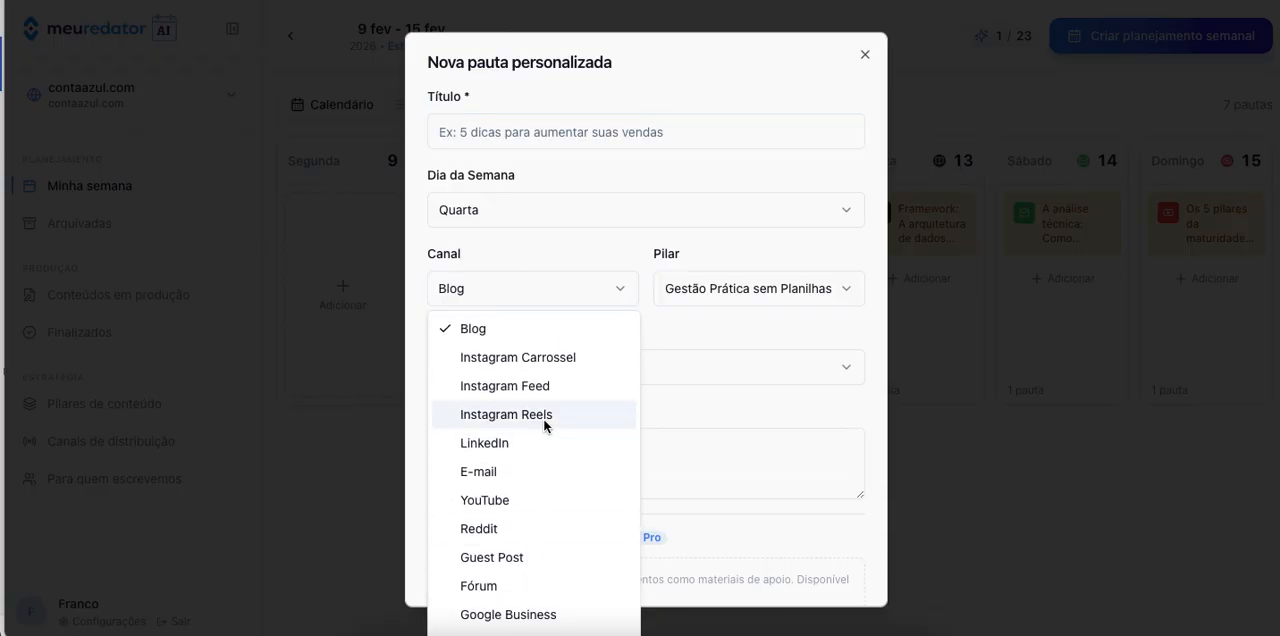
pyautogui.click(526, 386)
# Examine the custom topic's pillar and objective options and its optional justification and reference fields, and cancel the topic.
pyautogui.click(733, 296)
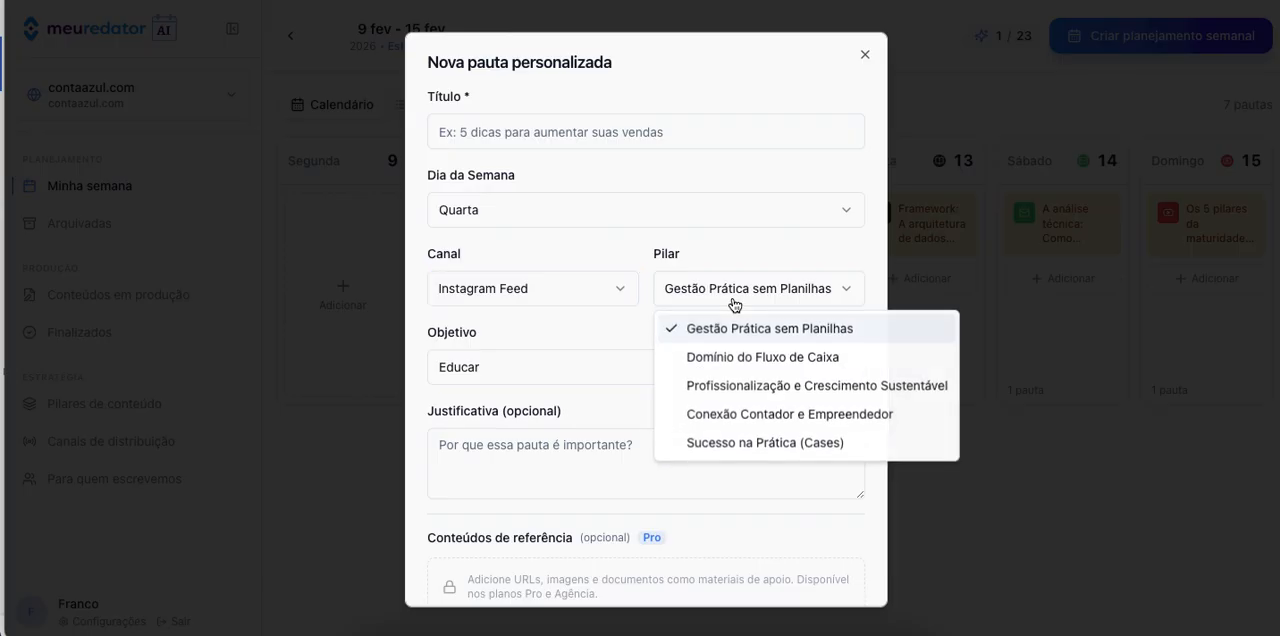
pyautogui.click(721, 258)
pyautogui.scroll(-1, 600, 360)
pyautogui.click(586, 292)
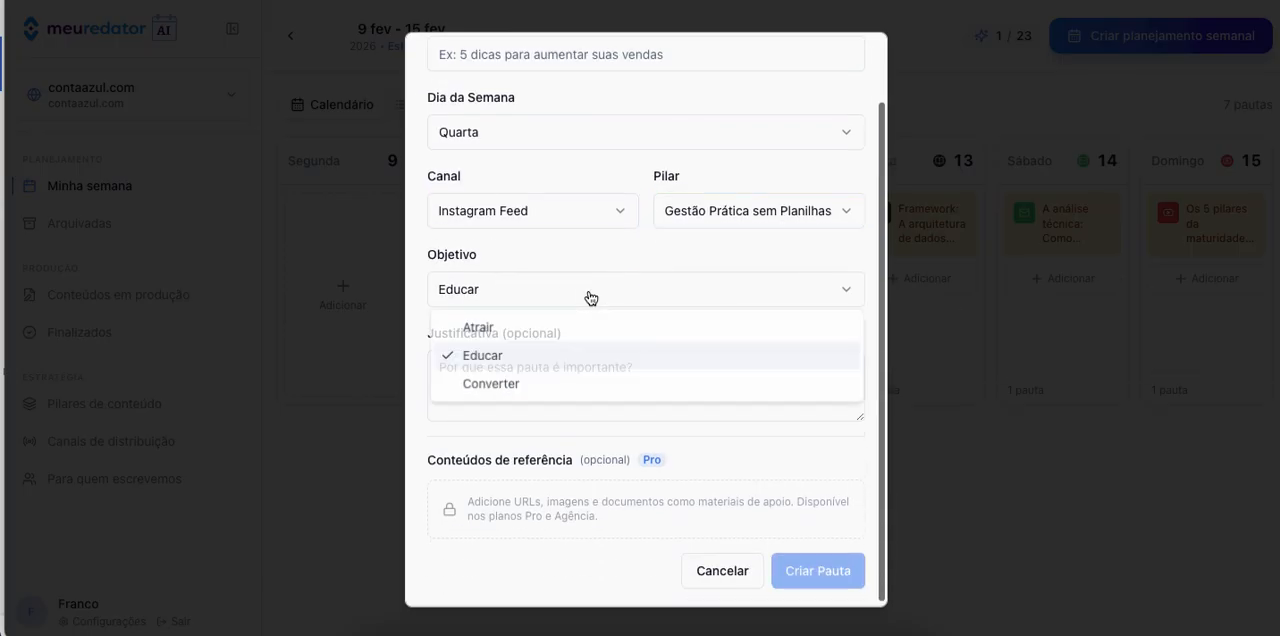
pyautogui.click(580, 260)
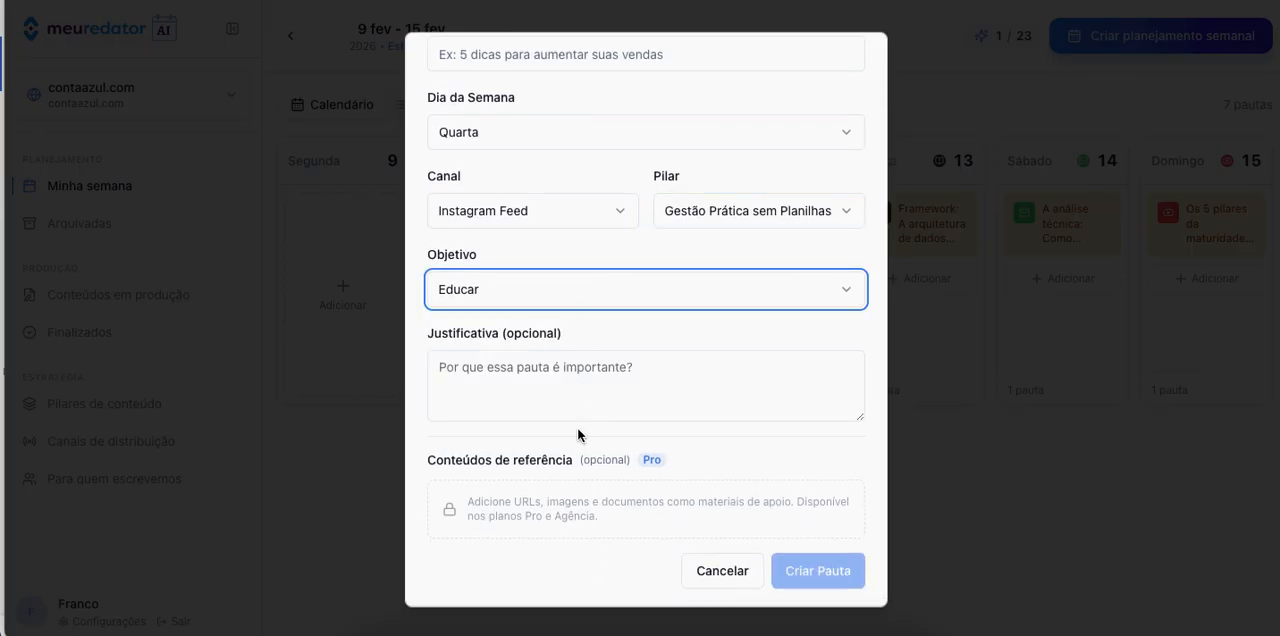
pyautogui.scroll(-1, 577, 427)
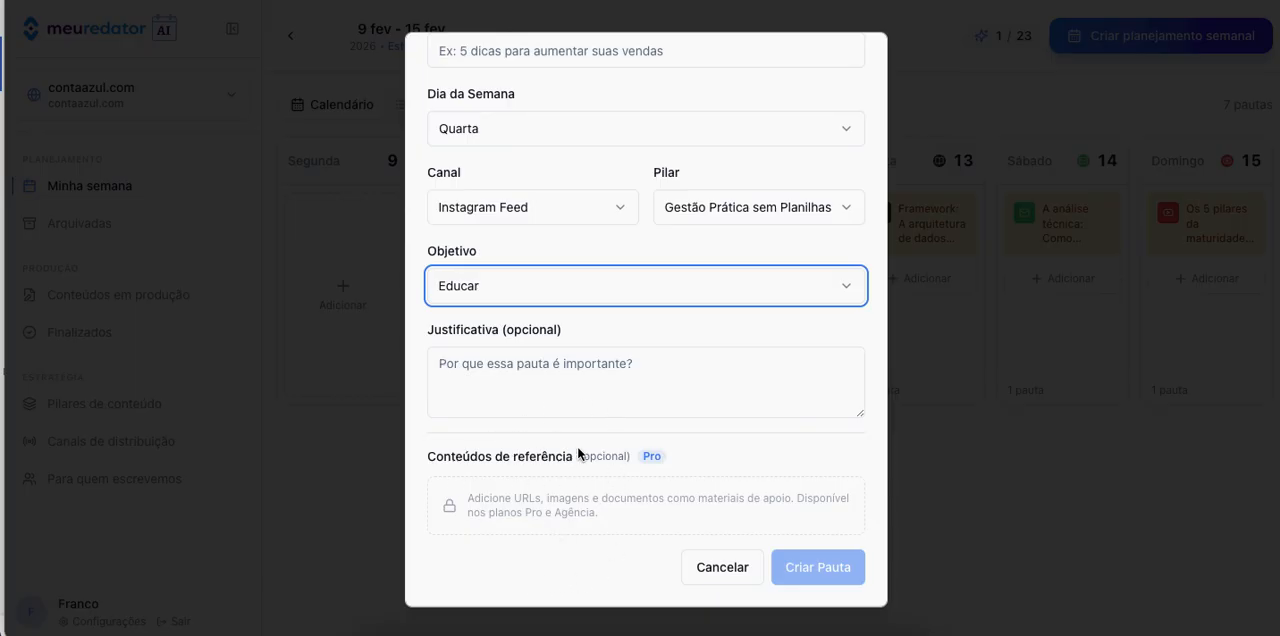
pyautogui.scroll(1, 578, 453)
pyautogui.scroll(-1, 578, 453)
pyautogui.click(723, 569)
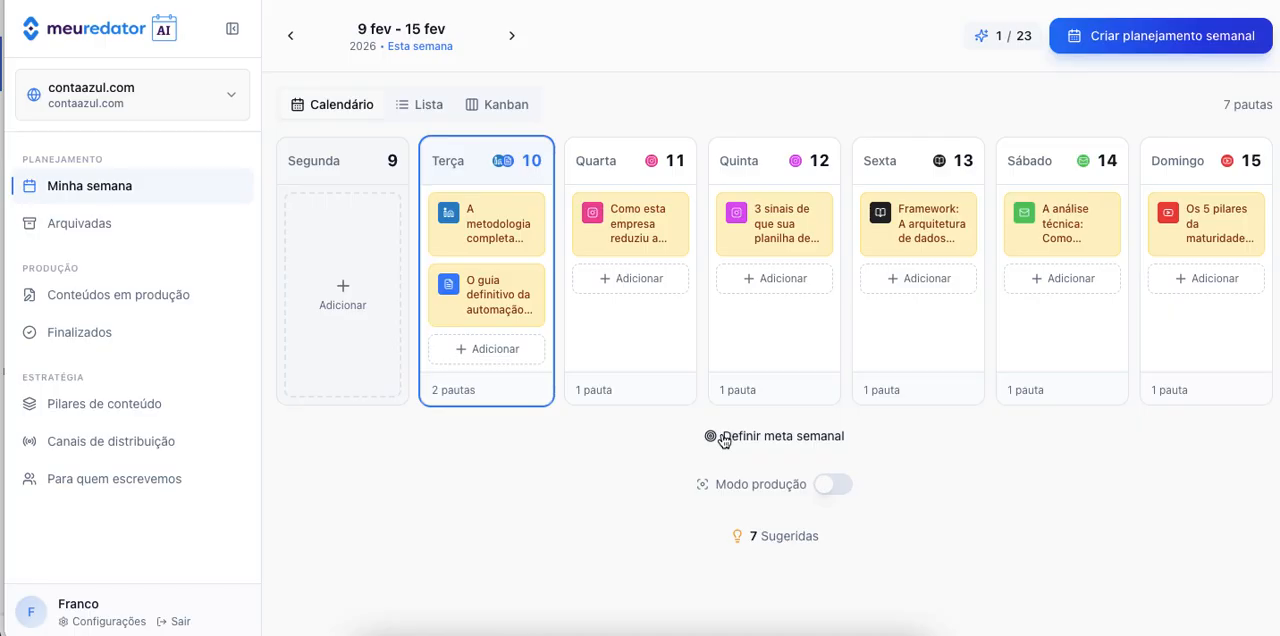
# Examine the basic settings and guidelines of the Gestão Prática sem Planilhas pillar, close it unchanged, and return to the weekly calendar.
pyautogui.click(165, 410)
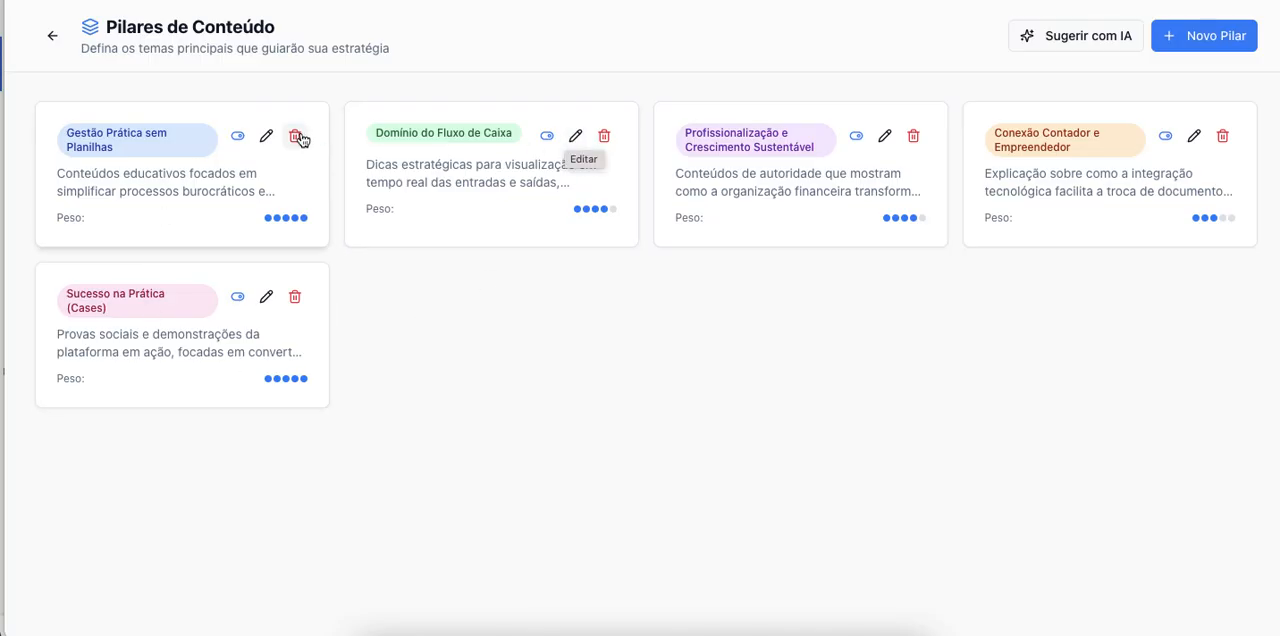
pyautogui.click(266, 135)
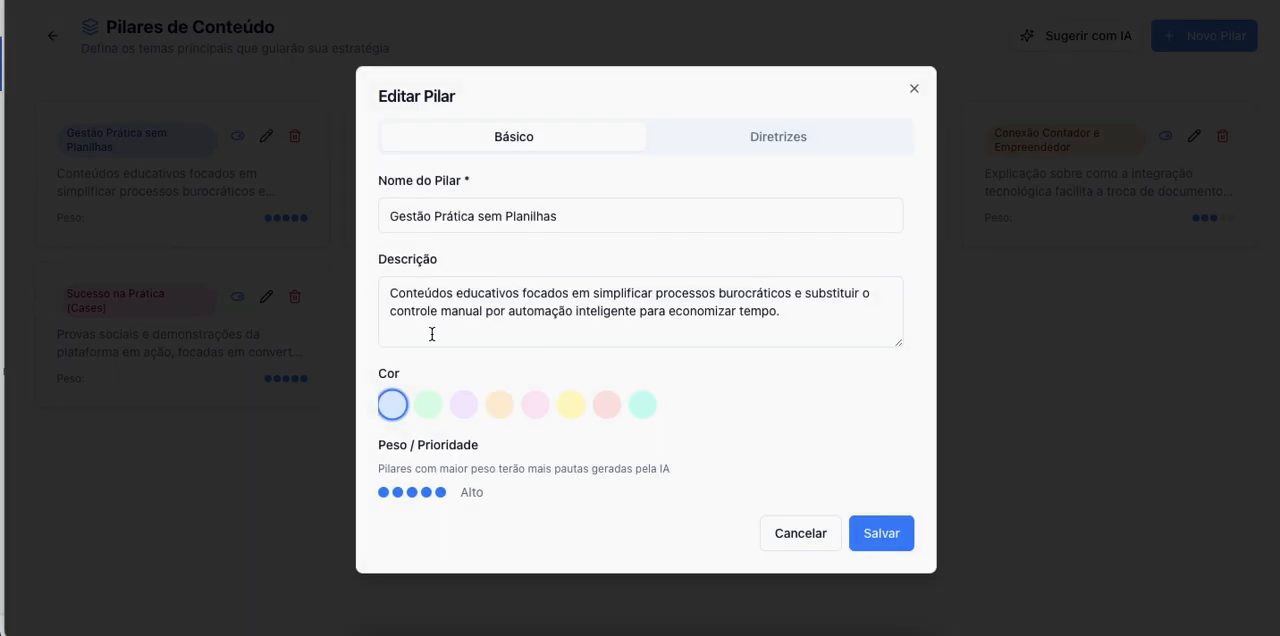
pyautogui.click(764, 152)
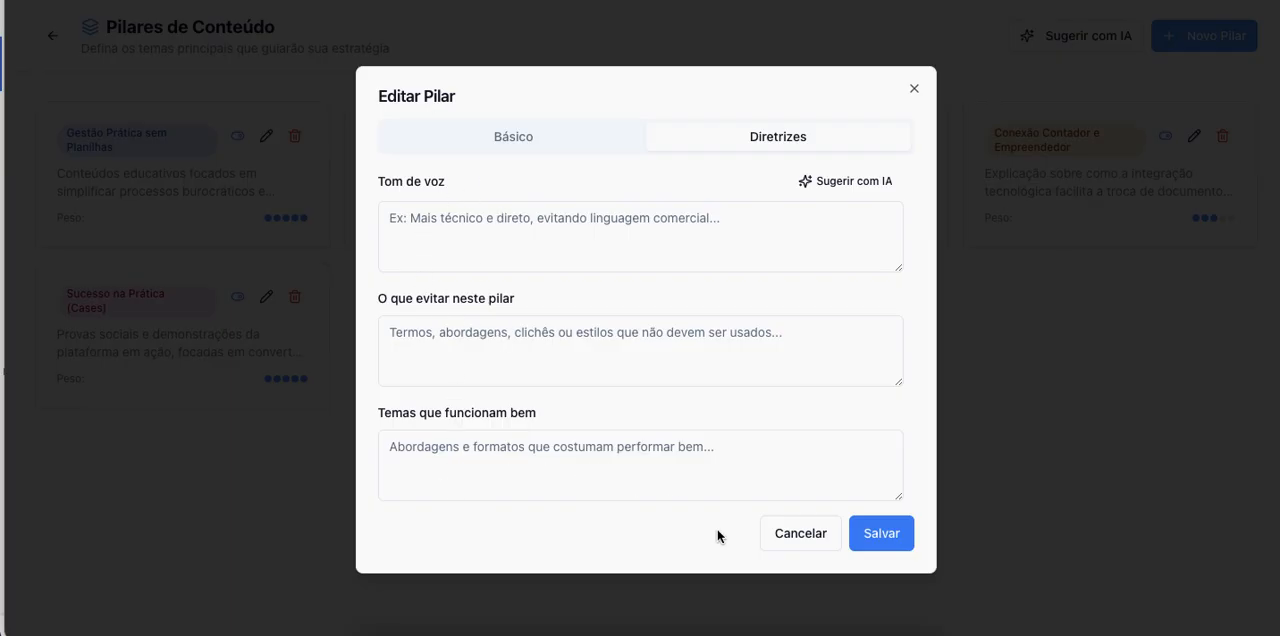
pyautogui.click(783, 535)
pyautogui.click(53, 36)
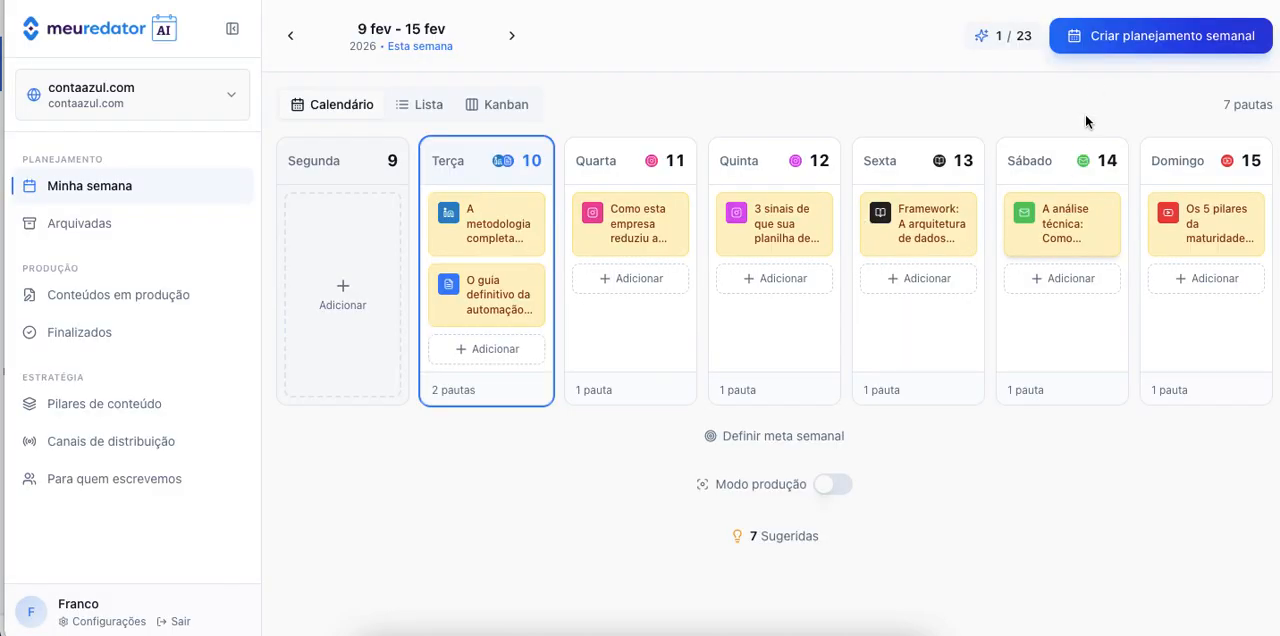
# Start a new weekly plan and set its editorial intention to Provocativo.
pyautogui.click(1121, 38)
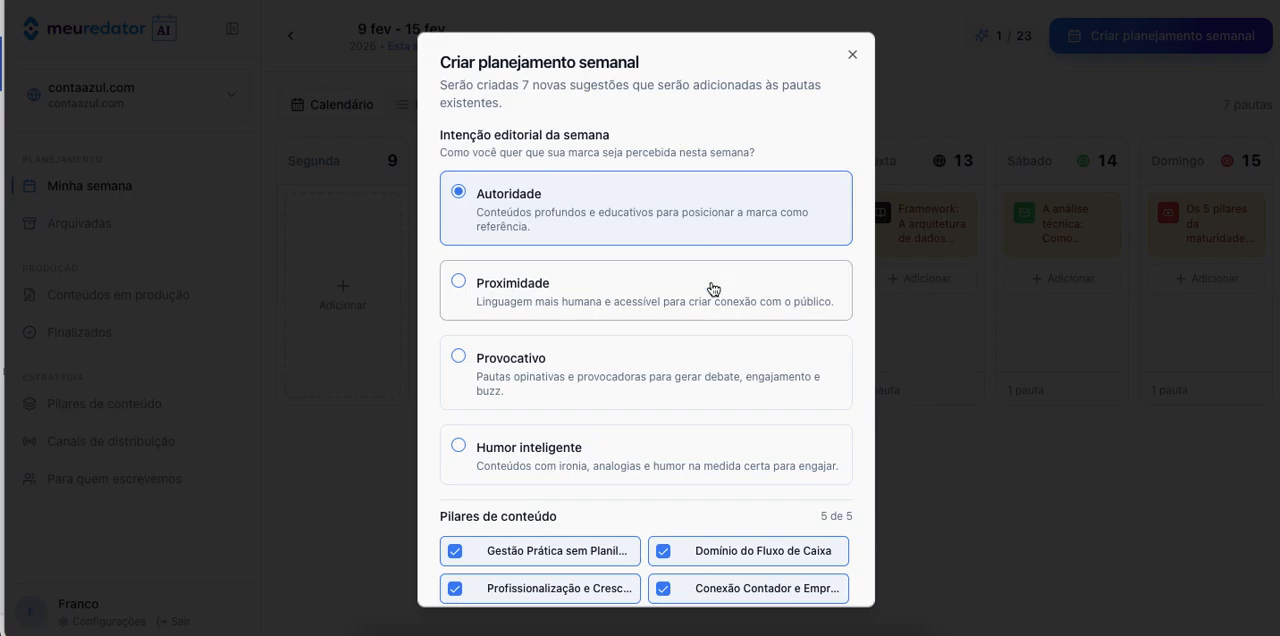
pyautogui.scroll(-1, 714, 288)
pyautogui.click(470, 309)
pyautogui.scroll(-4, 626, 348)
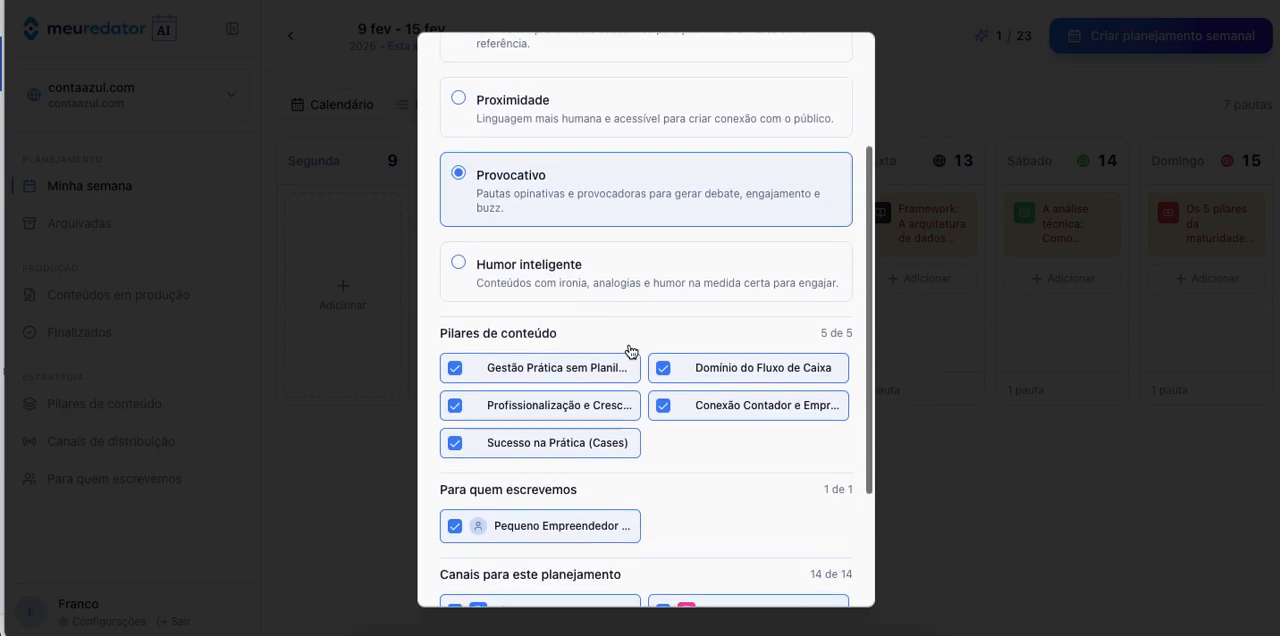
# Keep only the Domínio do Fluxo de Caixa content pillar selected for the weekly plan.
pyautogui.click(455, 375)
pyautogui.click(456, 340)
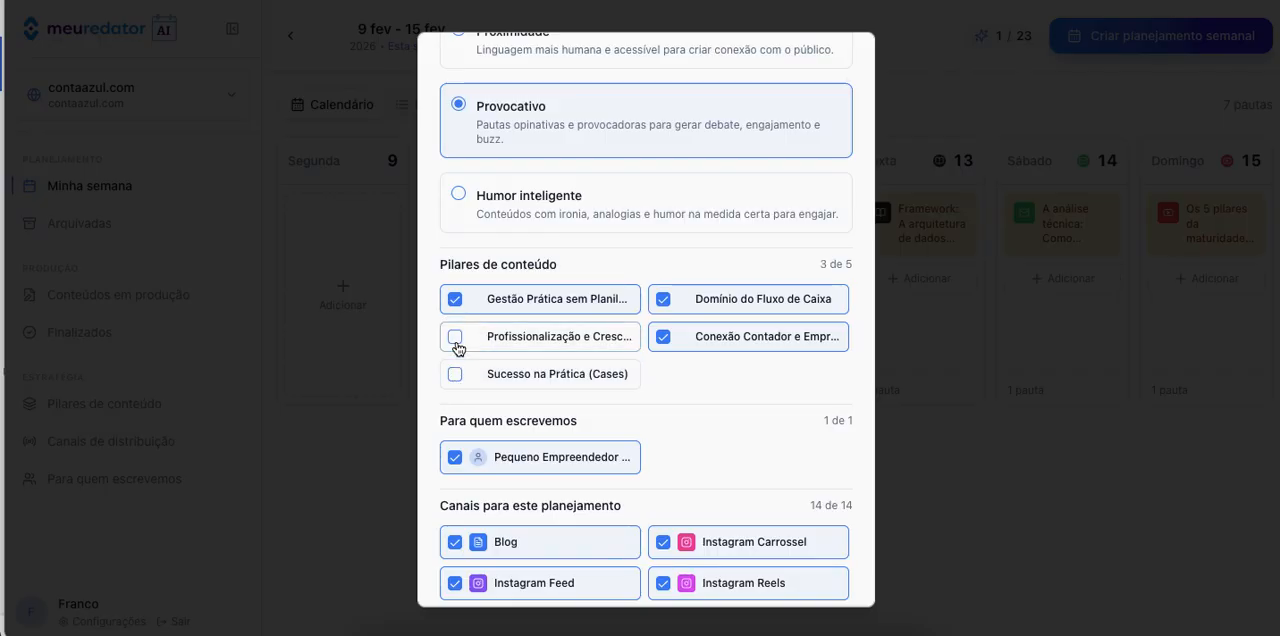
pyautogui.click(455, 300)
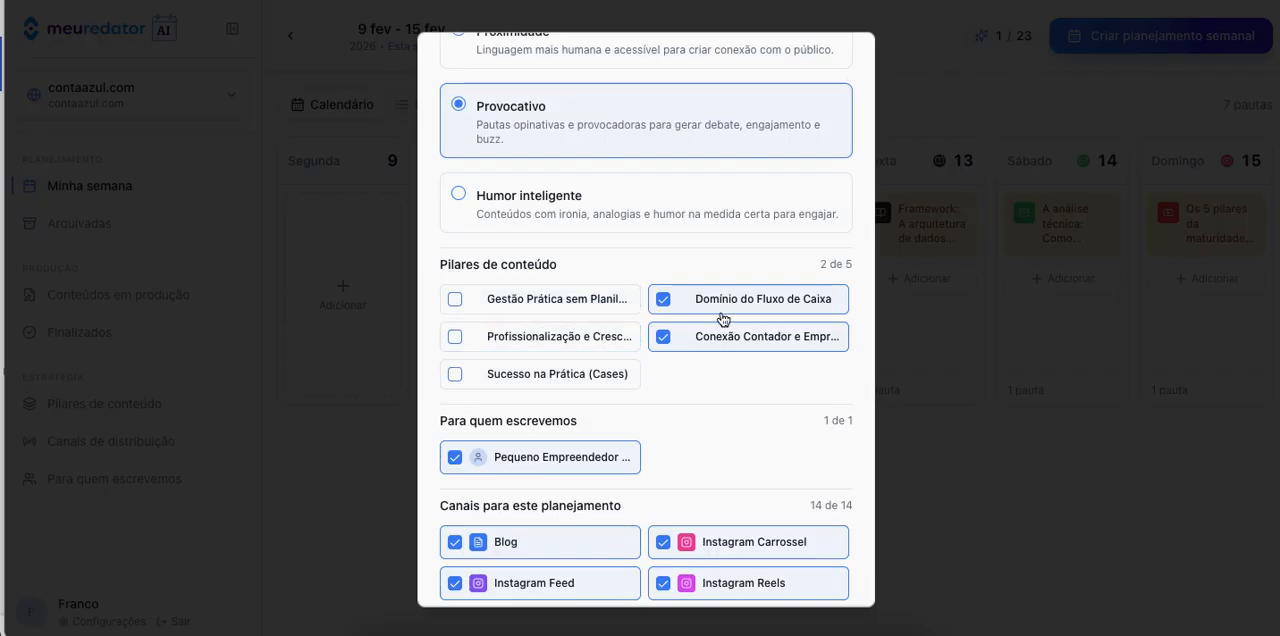
pyautogui.click(663, 337)
# Exclude the Blog, LinkedIn, Reddit and YouTube channels from the weekly plan.
pyautogui.scroll(-2, 714, 390)
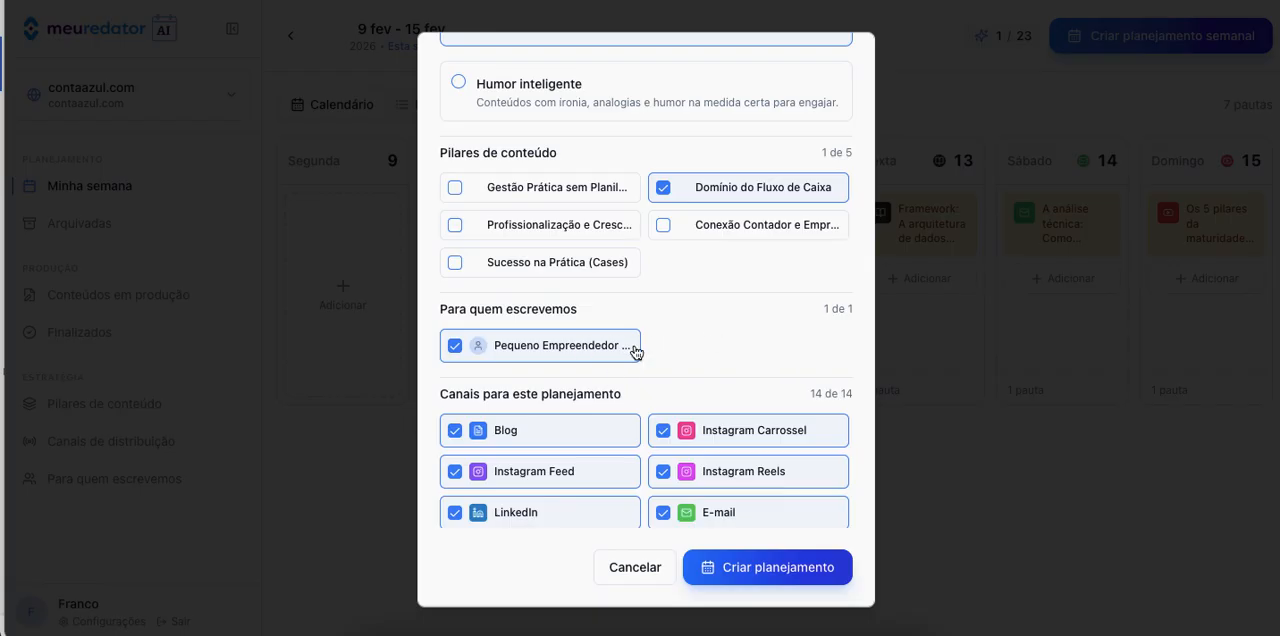
pyautogui.scroll(-1, 490, 486)
pyautogui.scroll(1, 490, 486)
pyautogui.click(453, 432)
pyautogui.scroll(-1, 561, 474)
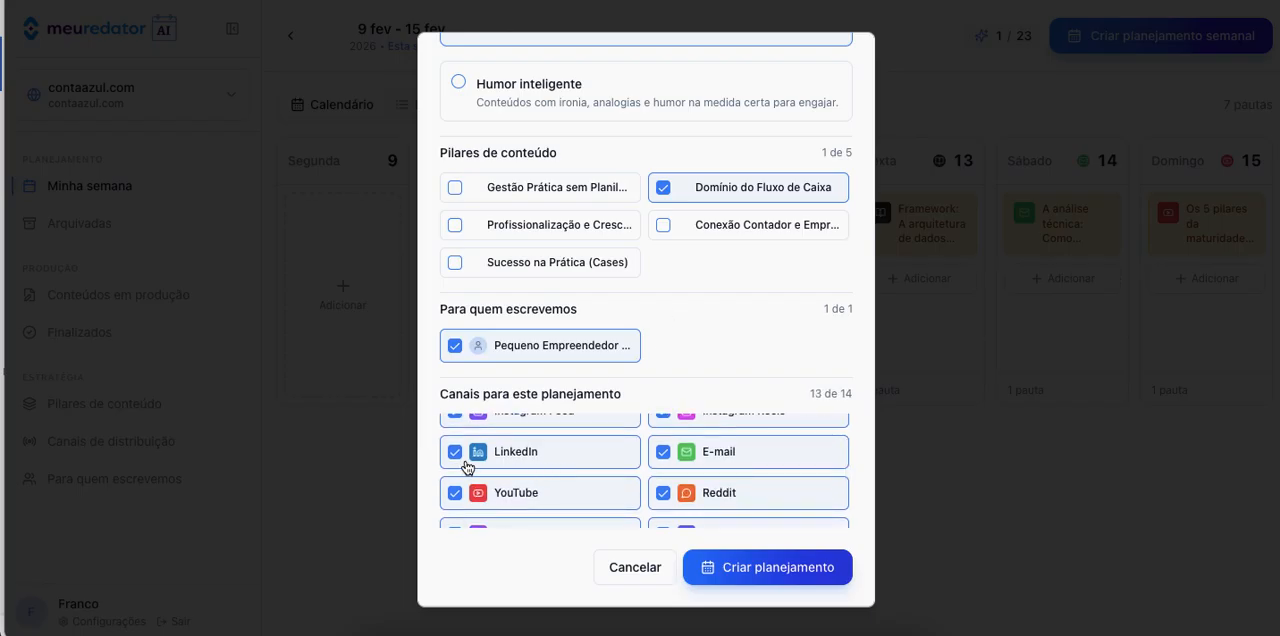
pyautogui.click(455, 455)
pyautogui.click(663, 493)
pyautogui.click(455, 493)
# Exclude the Guest Post, Fórum, Google Business, Medium and Quora channels, and create the weekly plan.
pyautogui.scroll(-1, 570, 490)
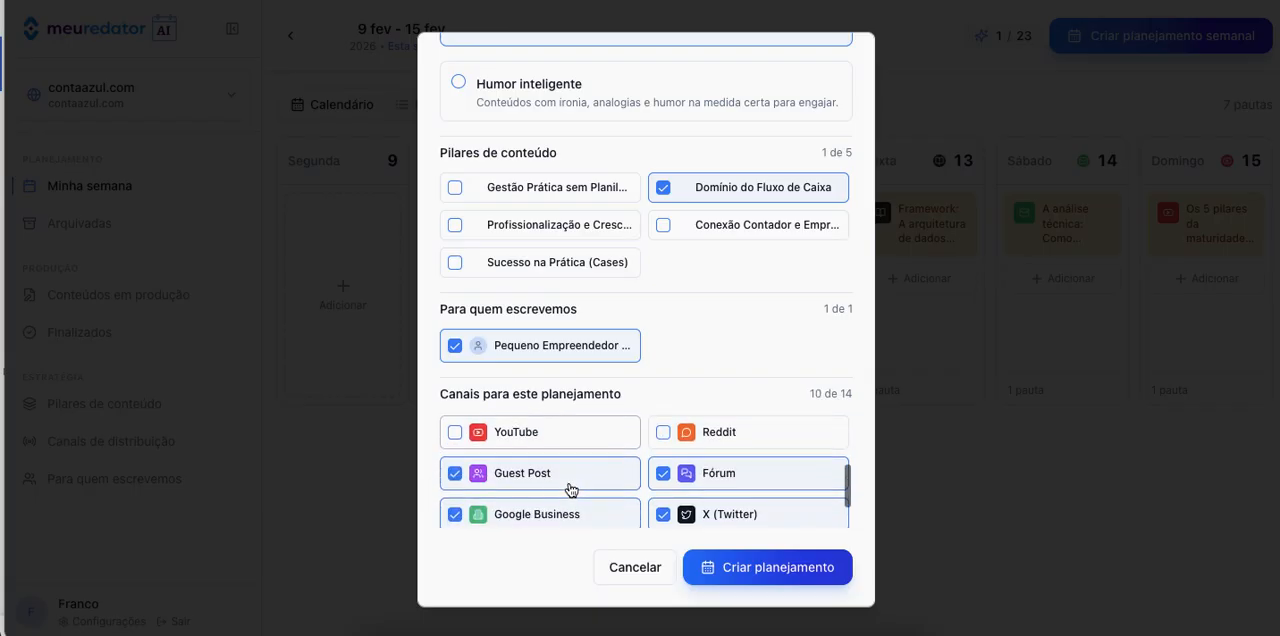
pyautogui.click(456, 476)
pyautogui.click(662, 476)
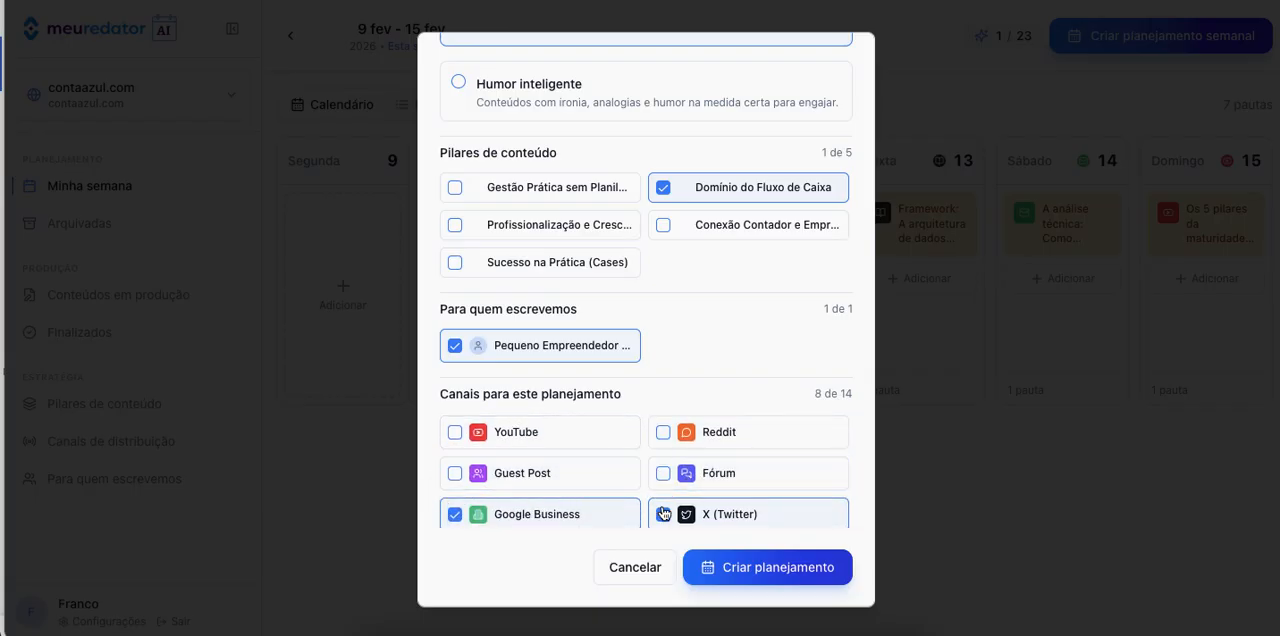
pyautogui.click(456, 515)
pyautogui.scroll(-1, 594, 494)
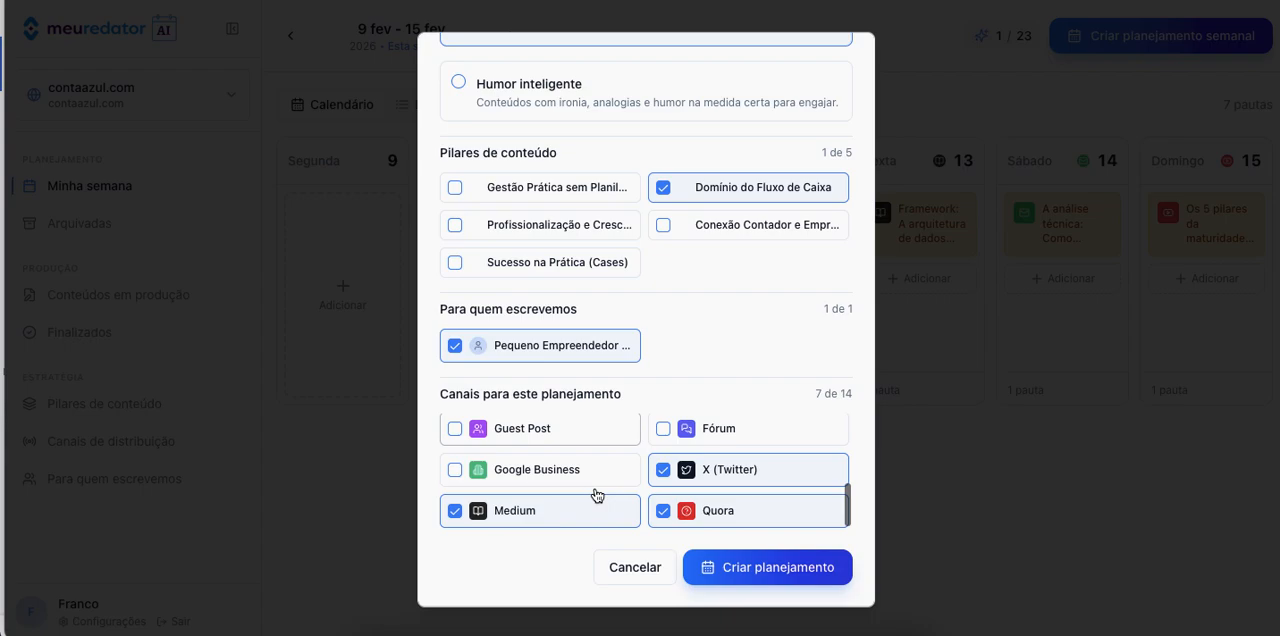
pyautogui.click(455, 511)
pyautogui.click(663, 512)
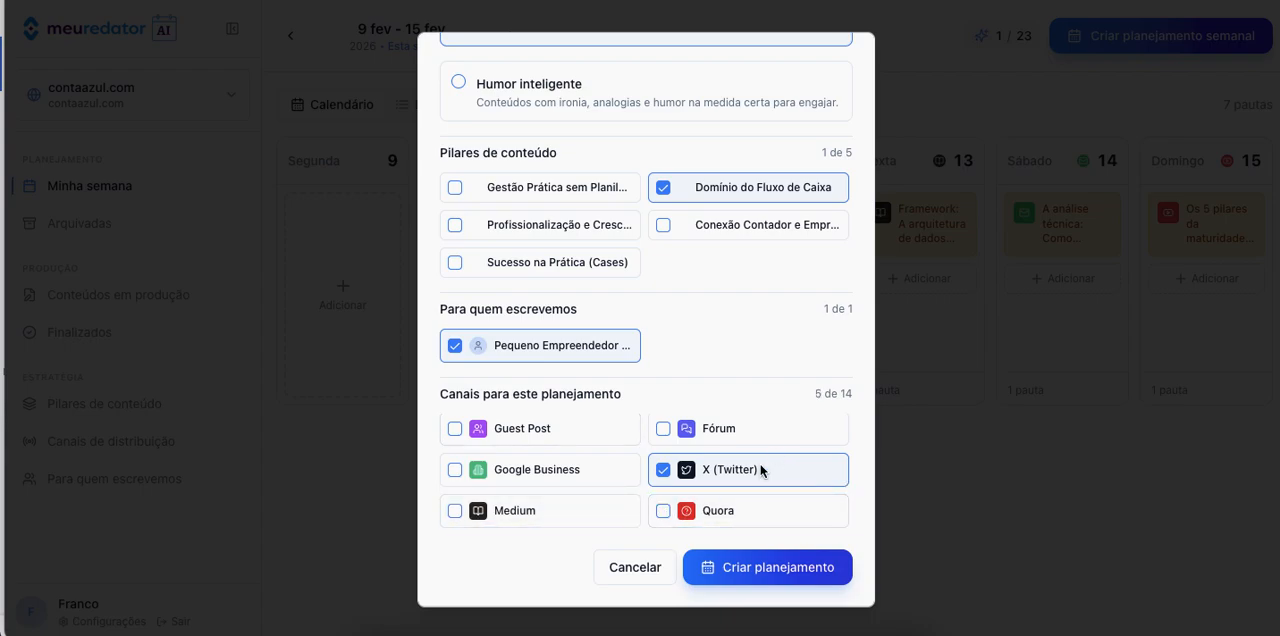
pyautogui.click(795, 580)
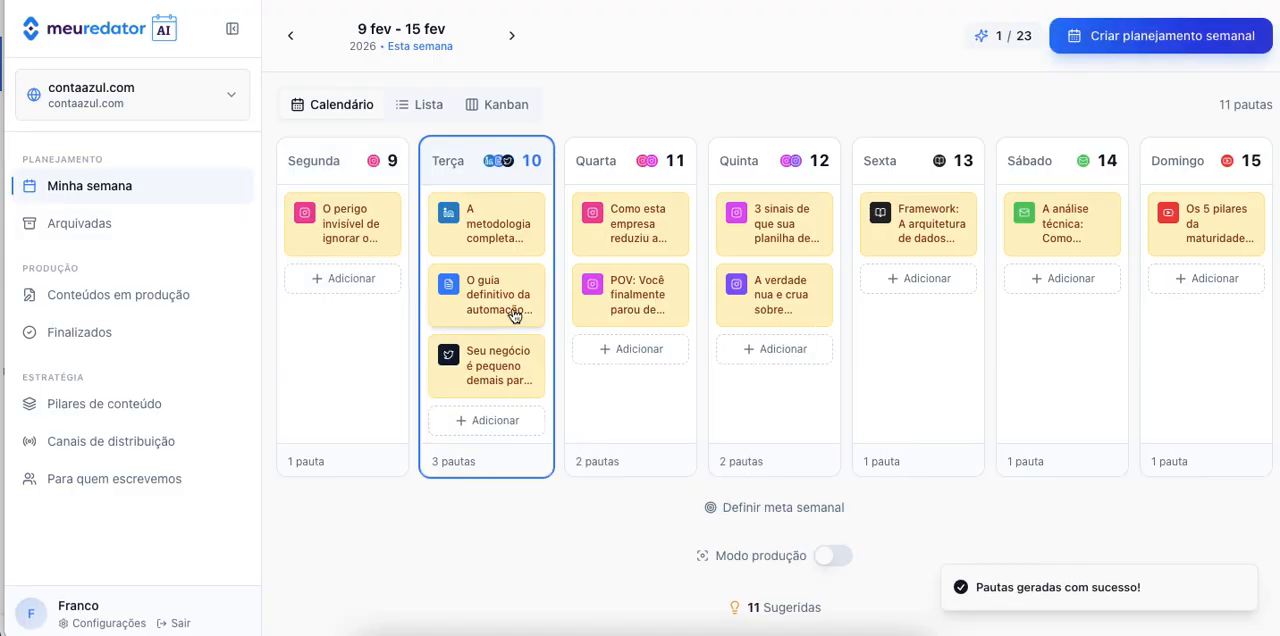
# Examine Tuesday's new X (Twitter) topic, including its intention, opening hook and suggested thread, and close it.
pyautogui.click(500, 373)
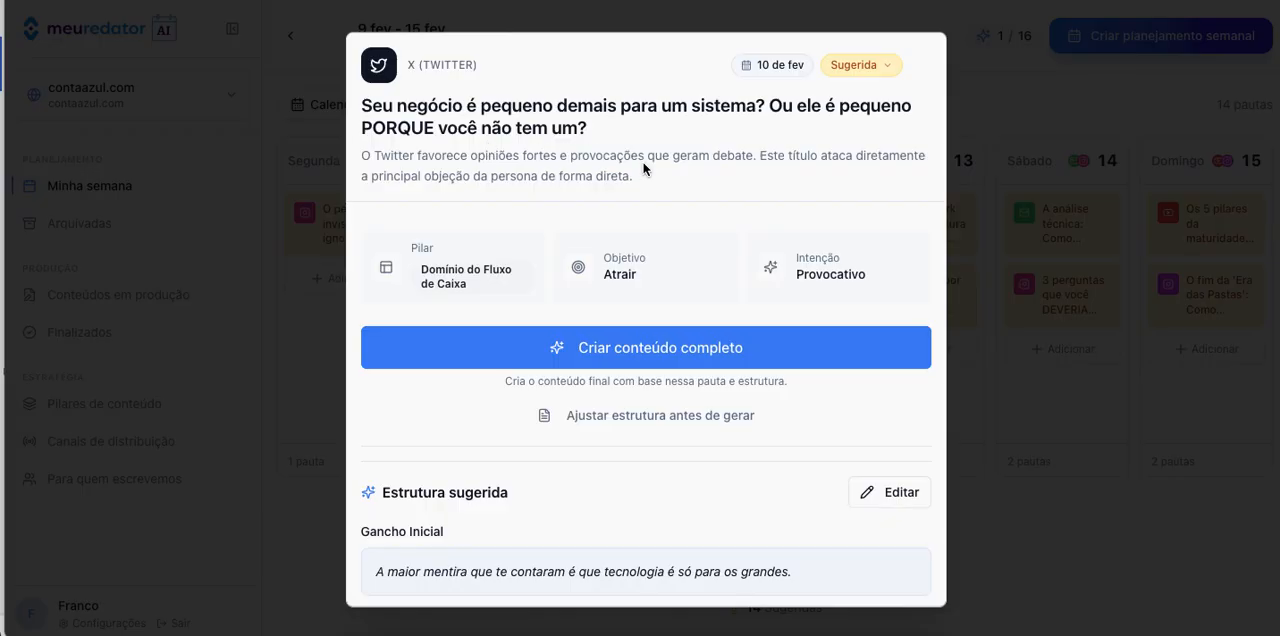
pyautogui.scroll(-2, 643, 168)
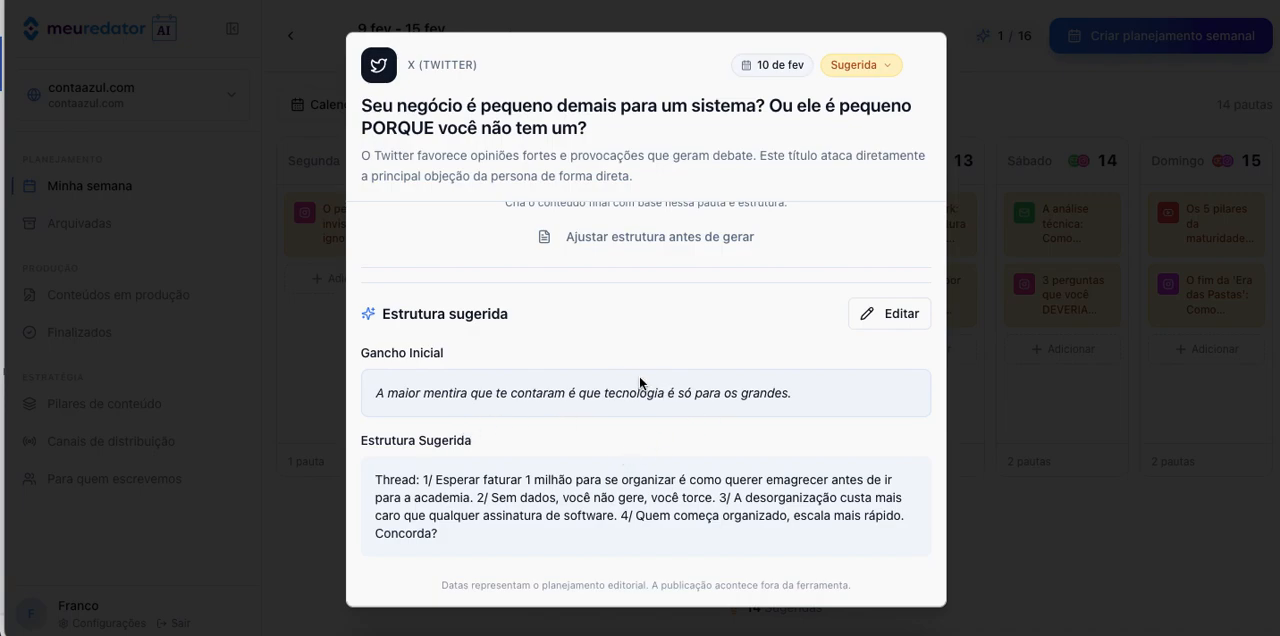
pyautogui.scroll(3, 682, 378)
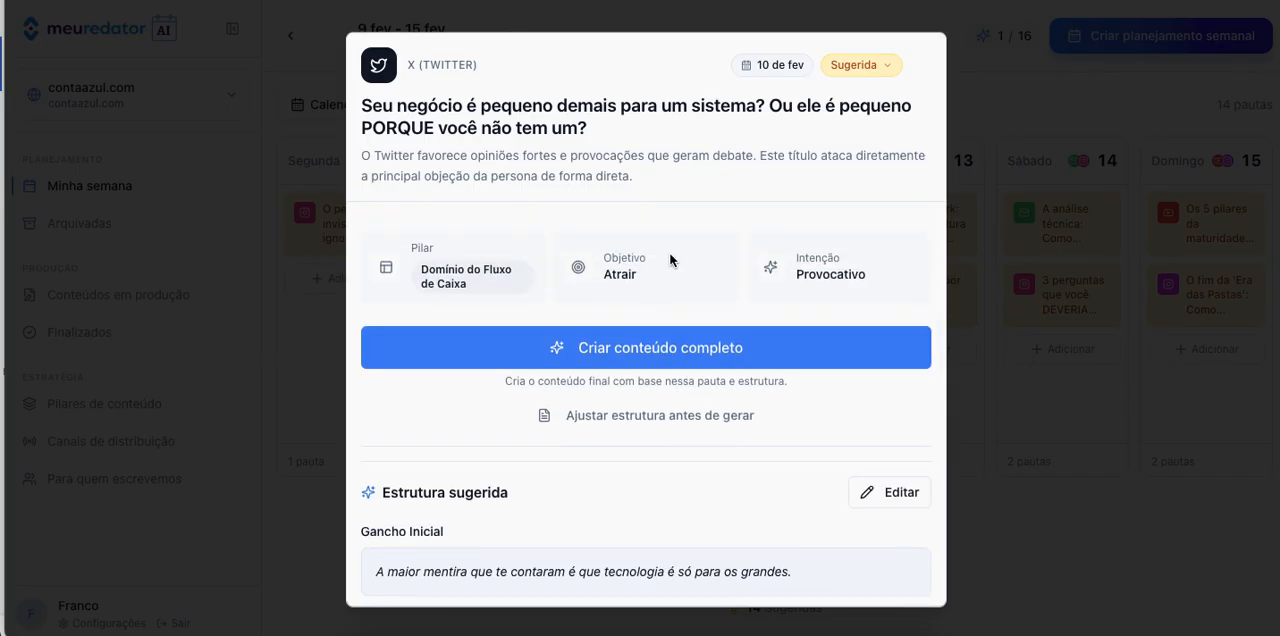
pyautogui.scroll(-3, 850, 260)
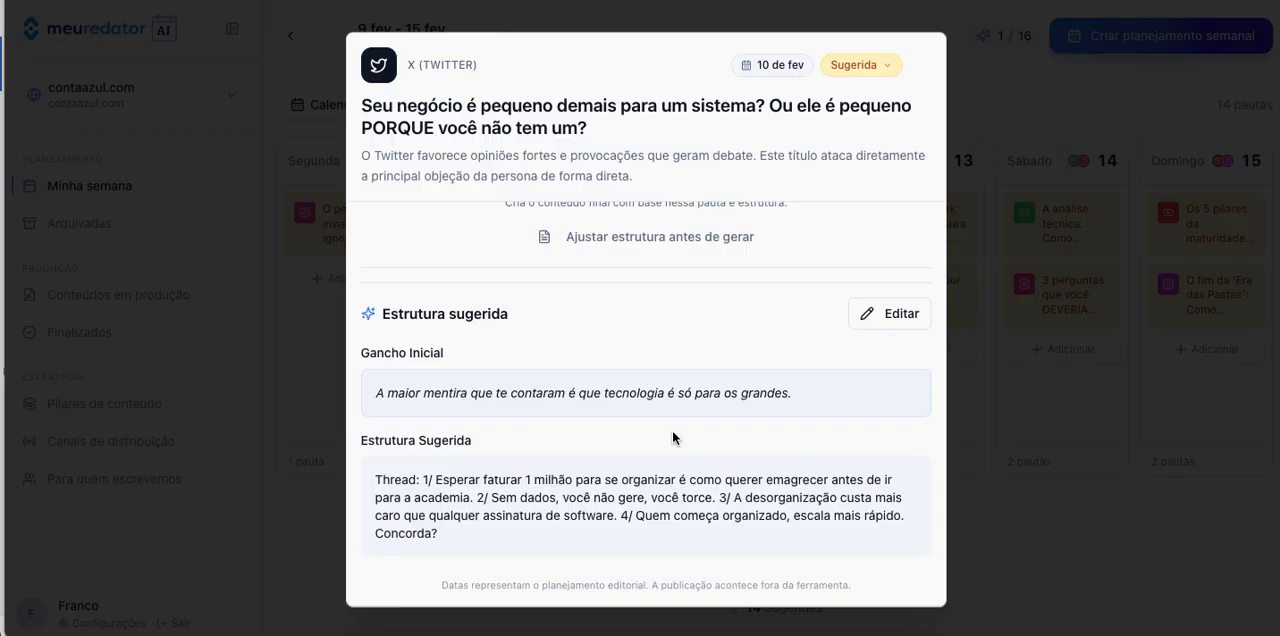
pyautogui.click(990, 553)
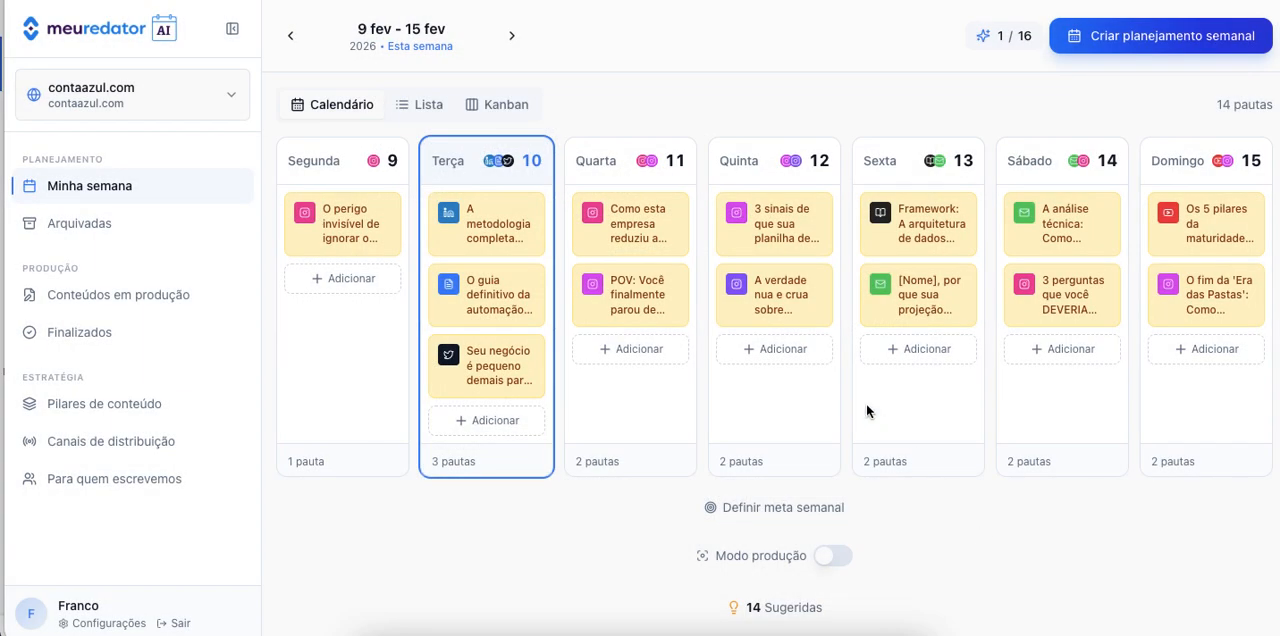
# Review Wednesday's Instagram Reels topic about no longer typing bank statements manually, and generate its complete content.
pyautogui.click(638, 306)
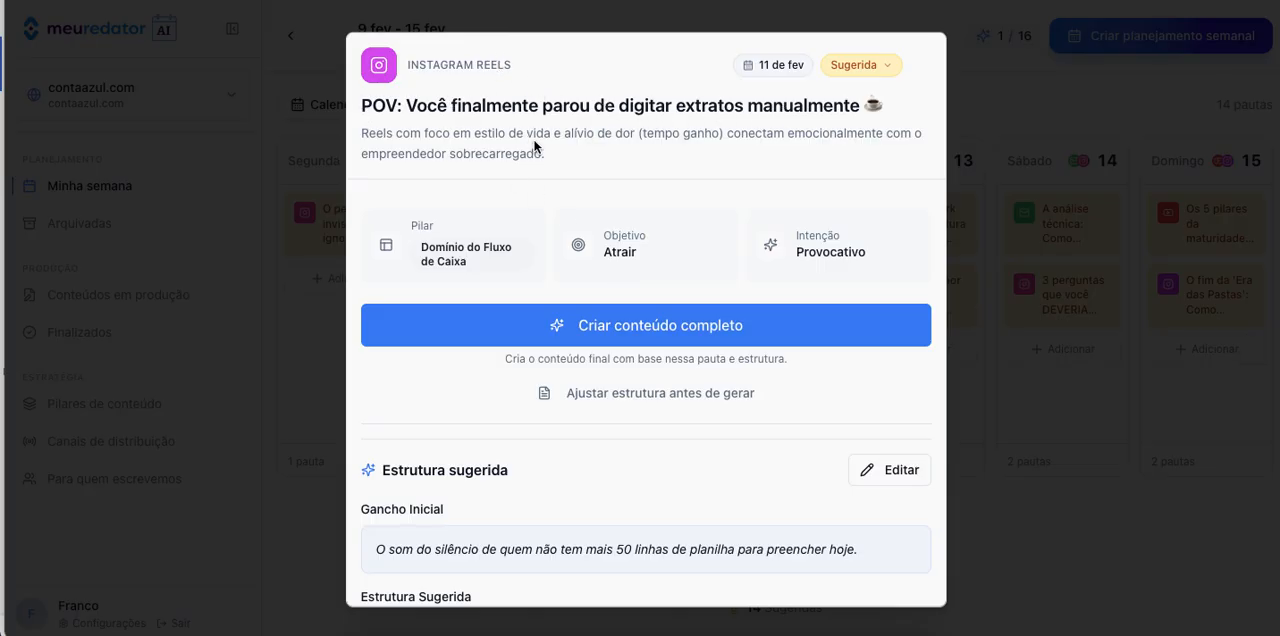
pyautogui.scroll(-2, 663, 113)
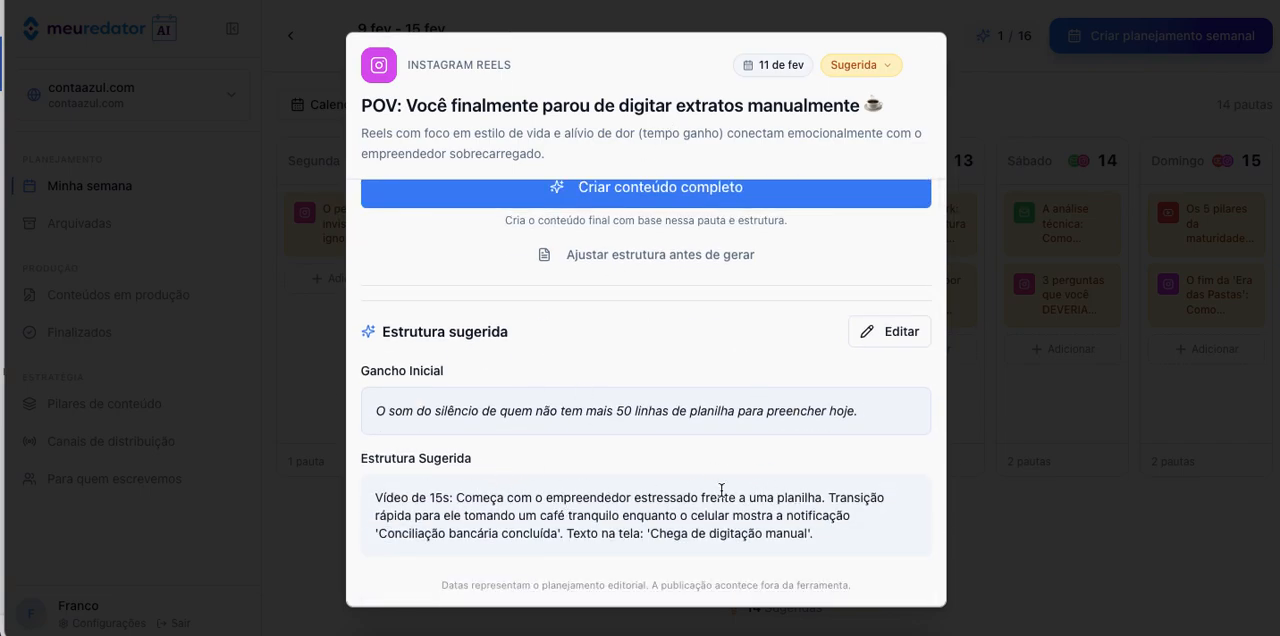
pyautogui.scroll(3, 596, 490)
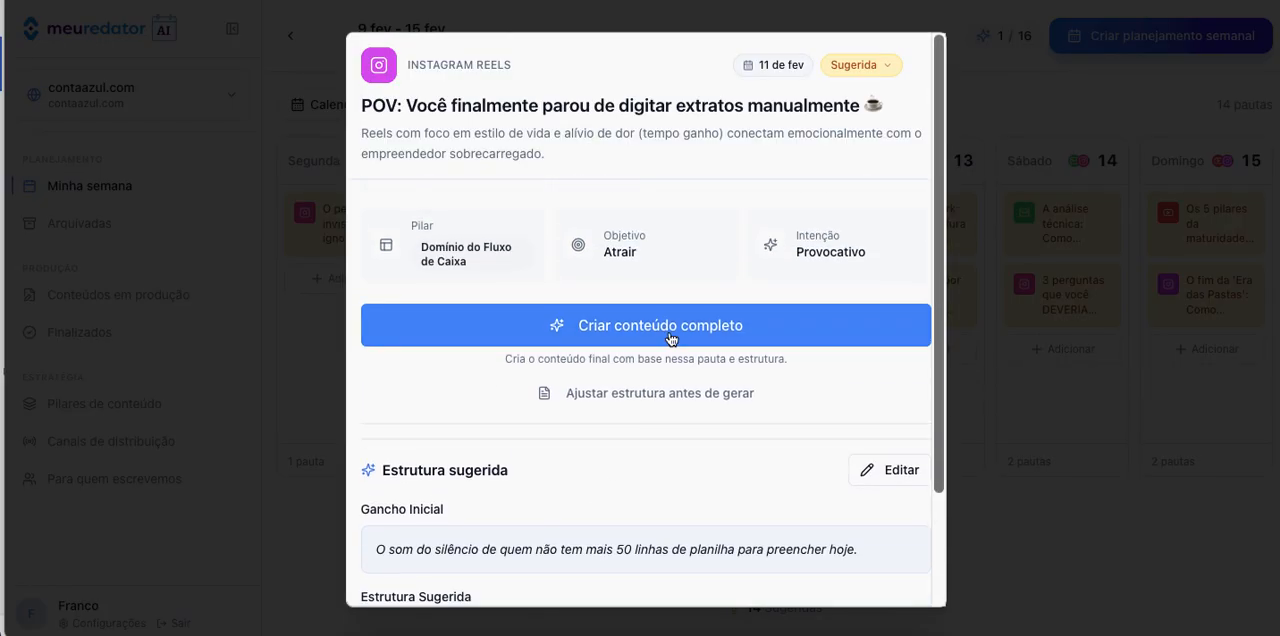
pyautogui.click(661, 329)
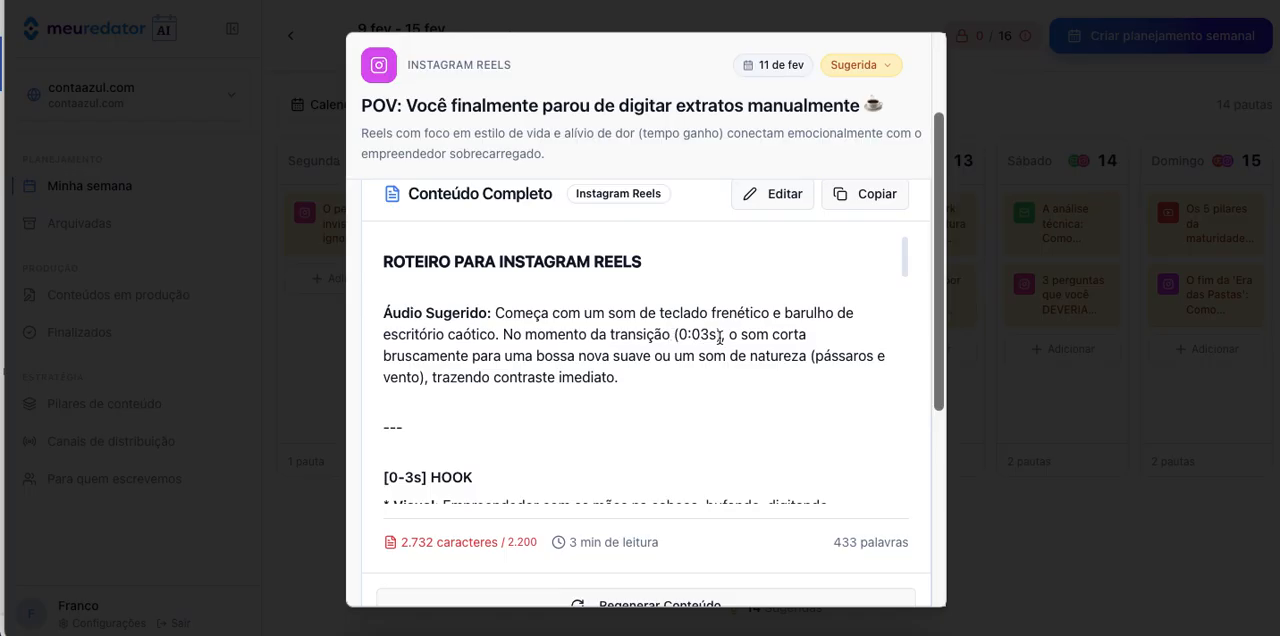
# Examine the generated Reels script from the hook to the call to action, plus the suggested post caption and hashtags.
pyautogui.scroll(-1, 720, 338)
pyautogui.scroll(-2, 733, 338)
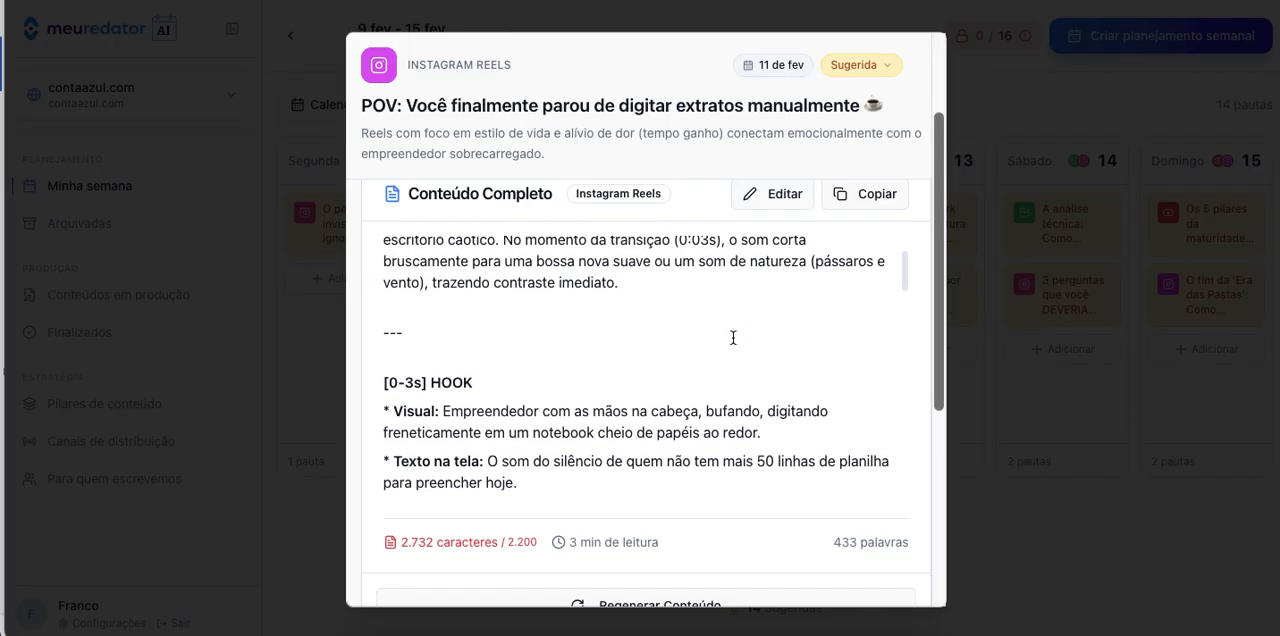
pyautogui.scroll(-3, 733, 338)
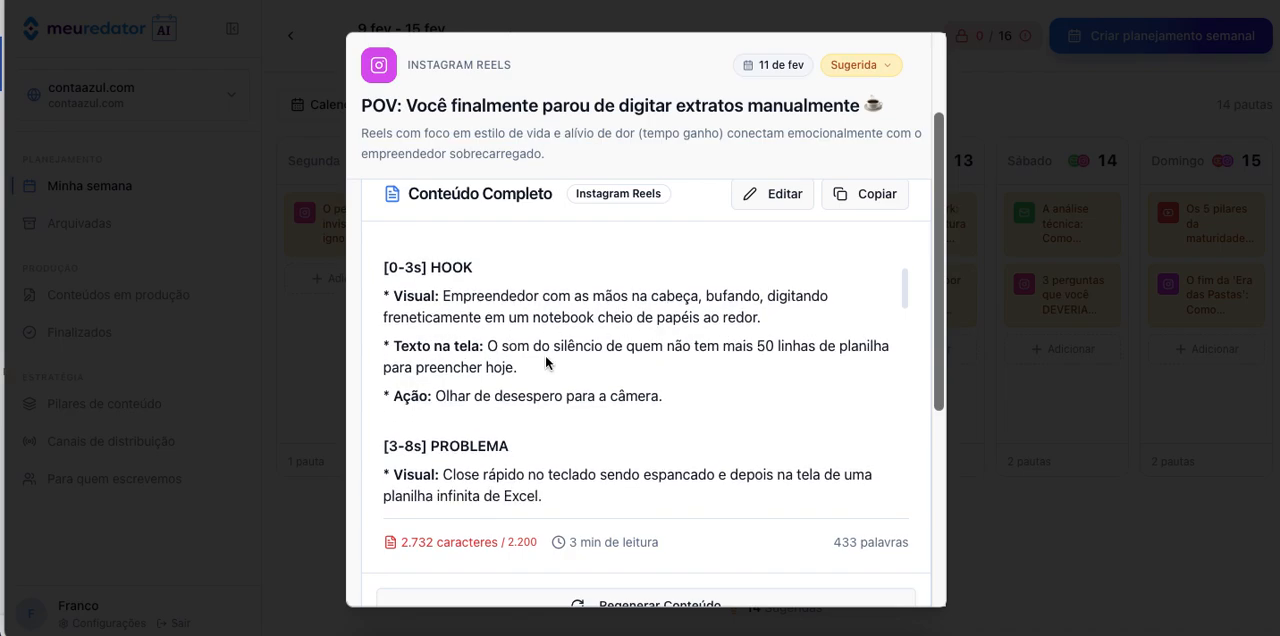
pyautogui.scroll(-3, 610, 380)
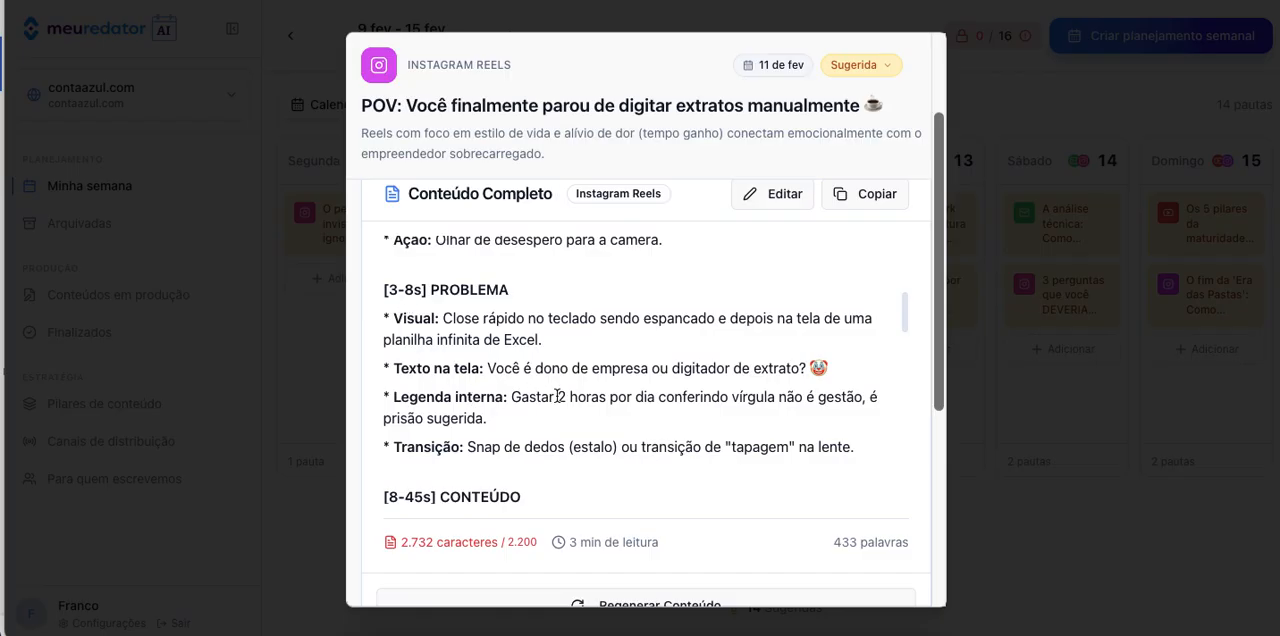
pyautogui.scroll(-5, 587, 406)
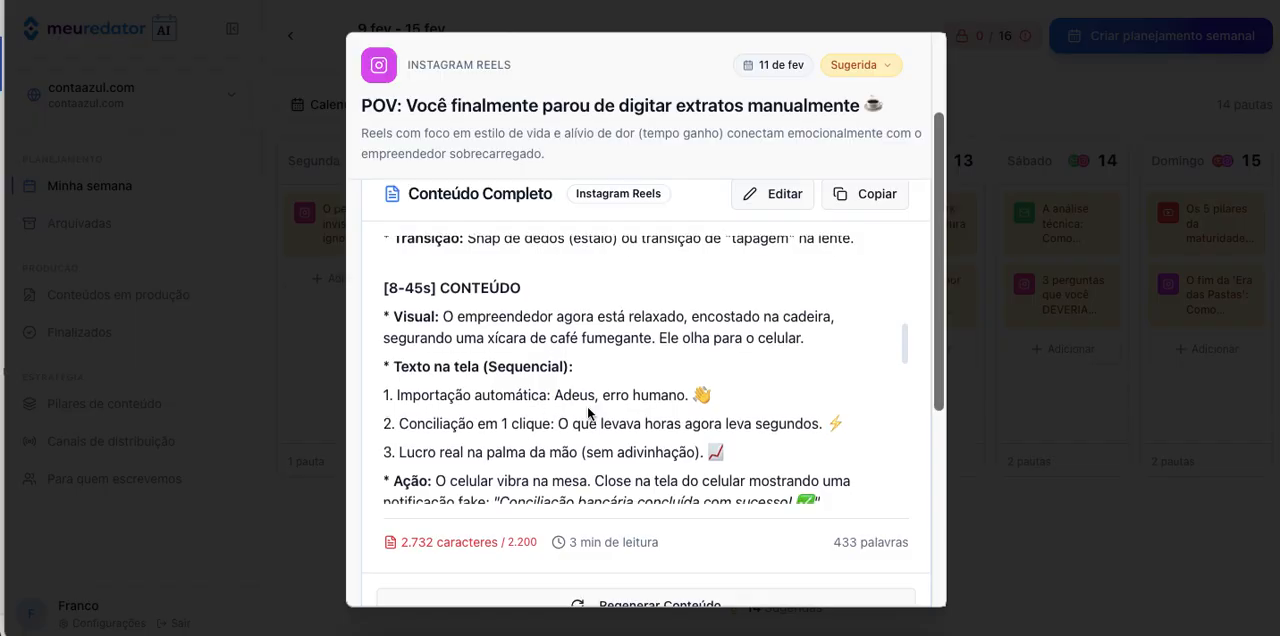
pyautogui.scroll(-1, 587, 413)
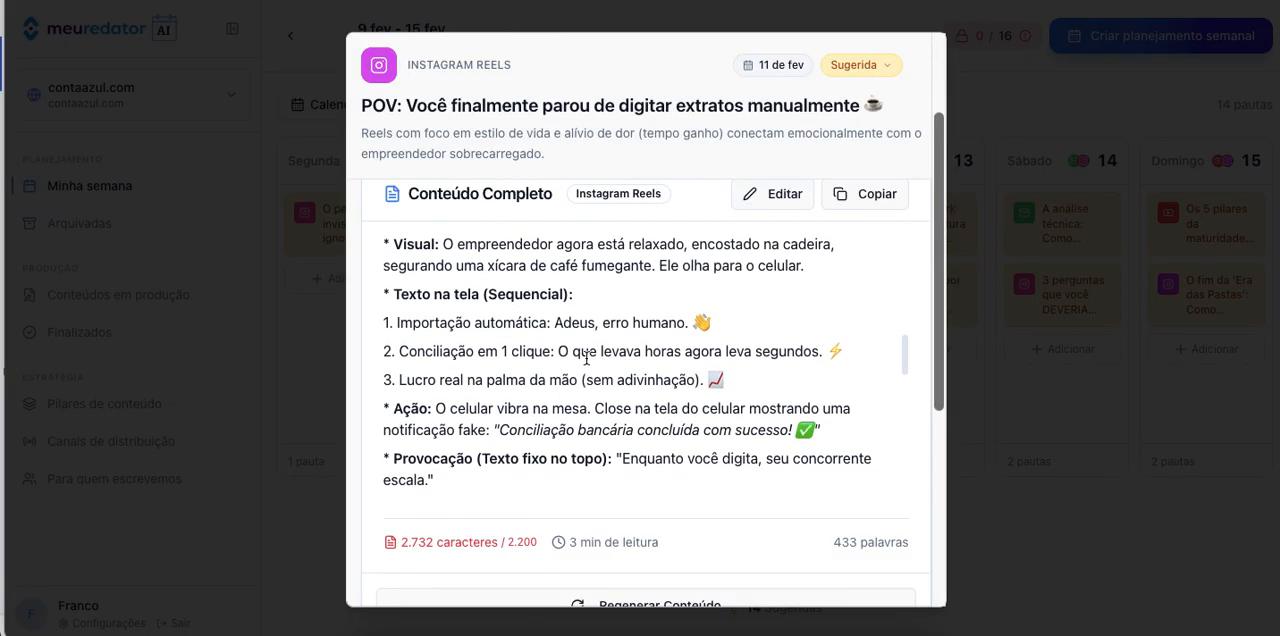
pyautogui.scroll(-2, 586, 358)
pyautogui.scroll(2, 586, 360)
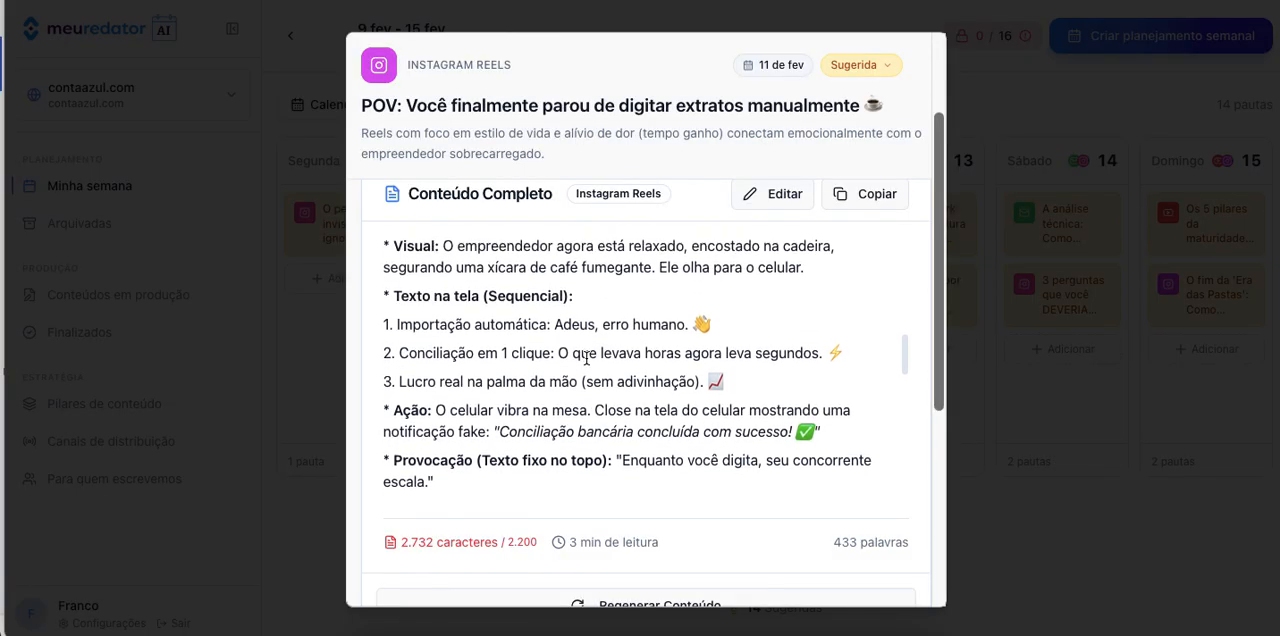
pyautogui.scroll(1, 587, 357)
pyautogui.scroll(-1, 587, 357)
pyautogui.scroll(-1, 587, 357)
pyautogui.scroll(-1, 587, 357)
pyautogui.scroll(-5, 587, 357)
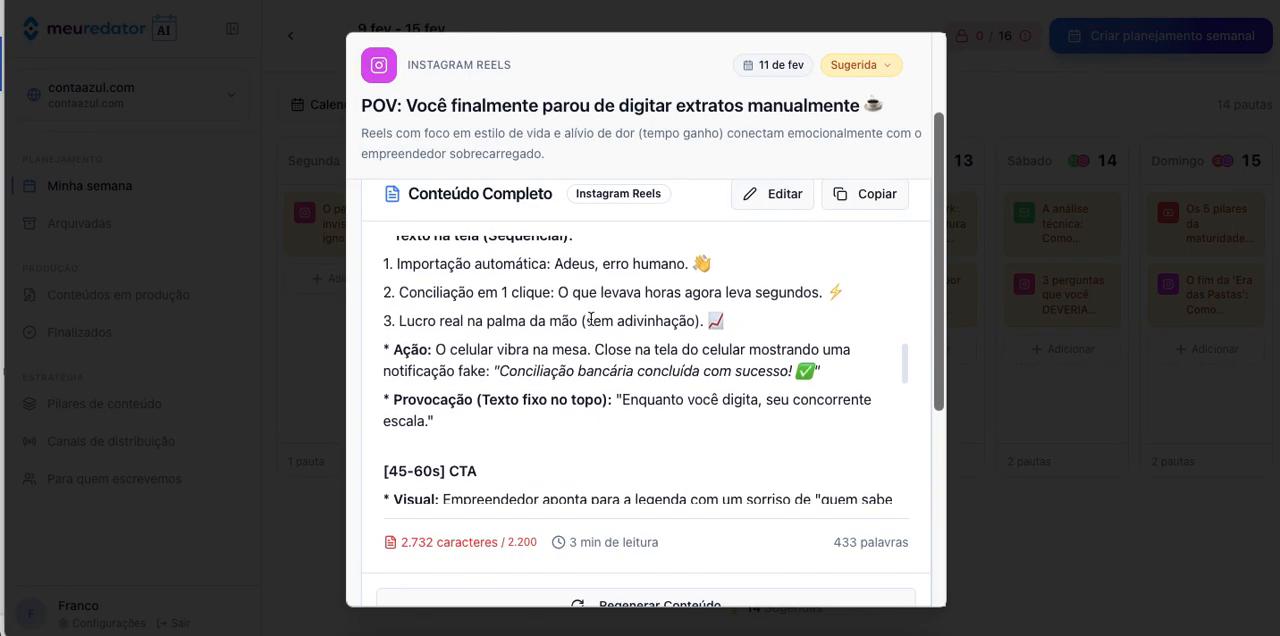
pyautogui.scroll(-5, 590, 317)
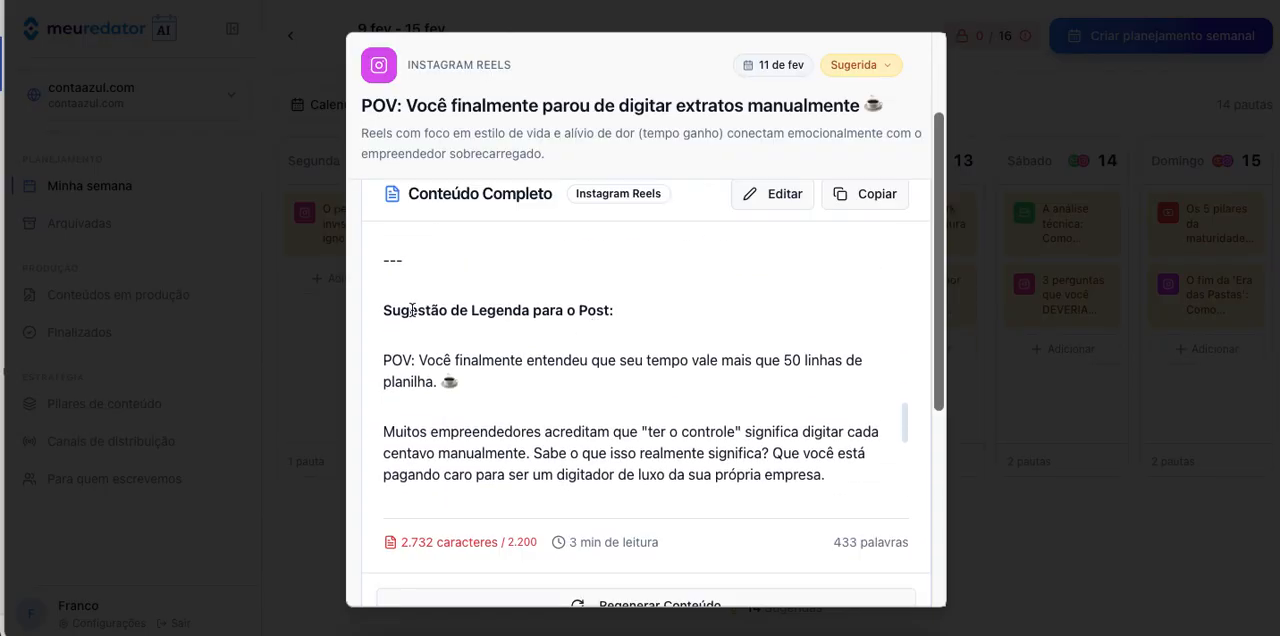
pyautogui.scroll(-2, 674, 307)
pyautogui.scroll(-2, 674, 307)
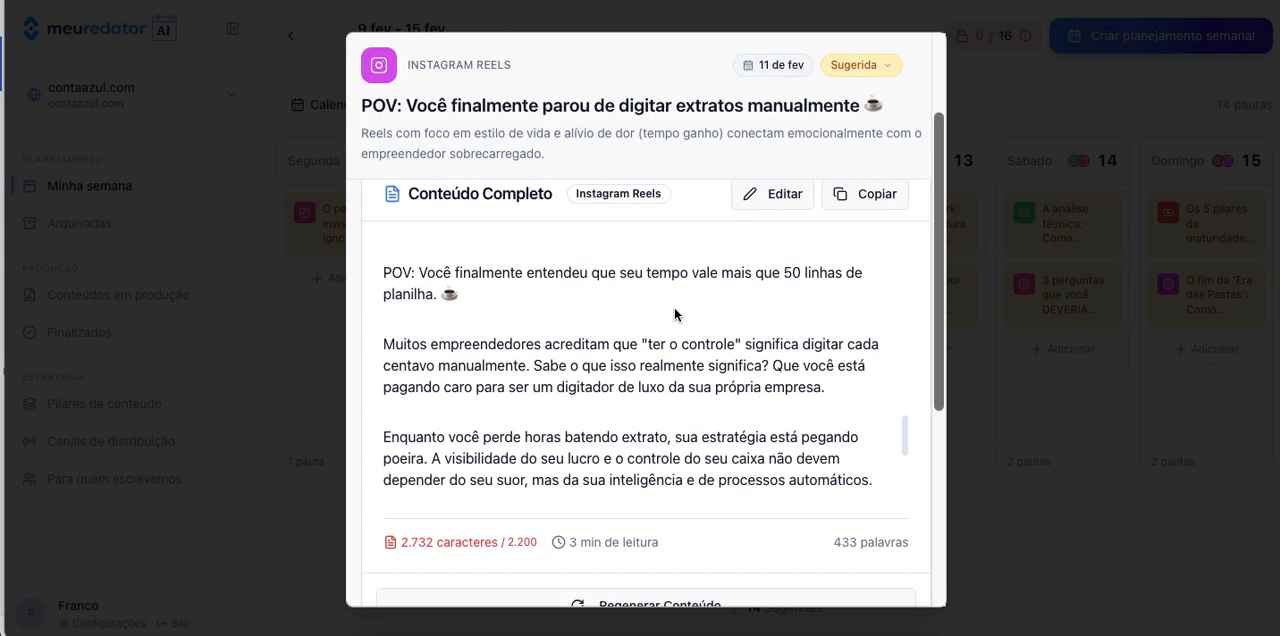
pyautogui.scroll(-5, 674, 309)
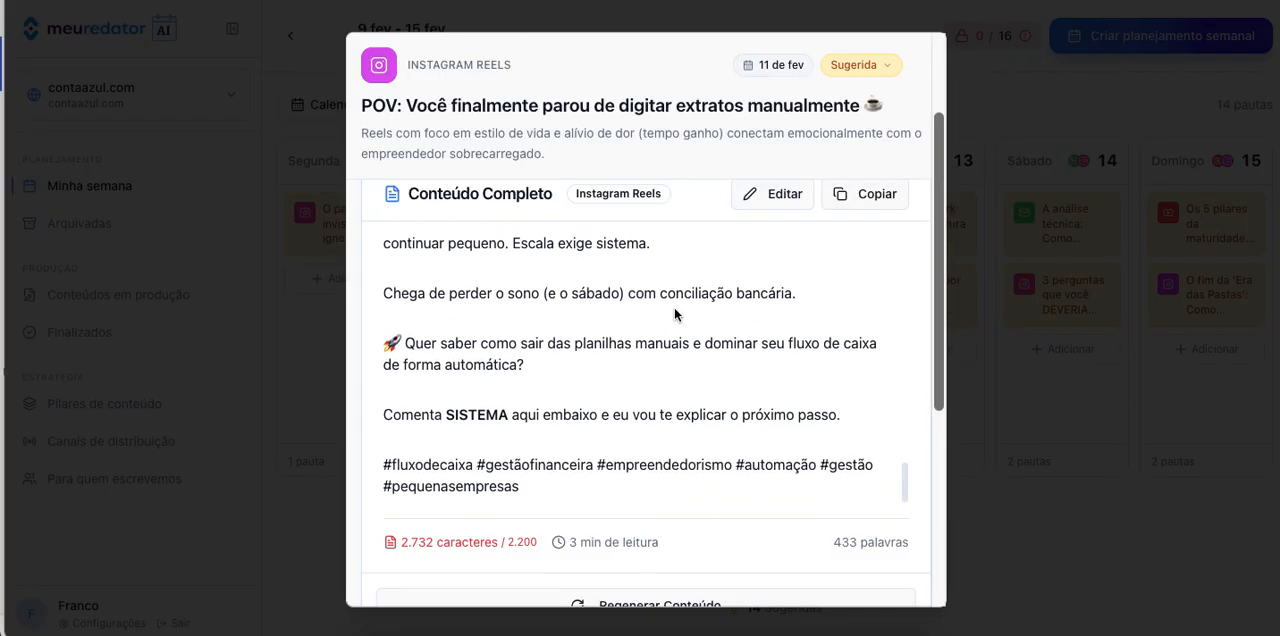
pyautogui.scroll(10, 674, 307)
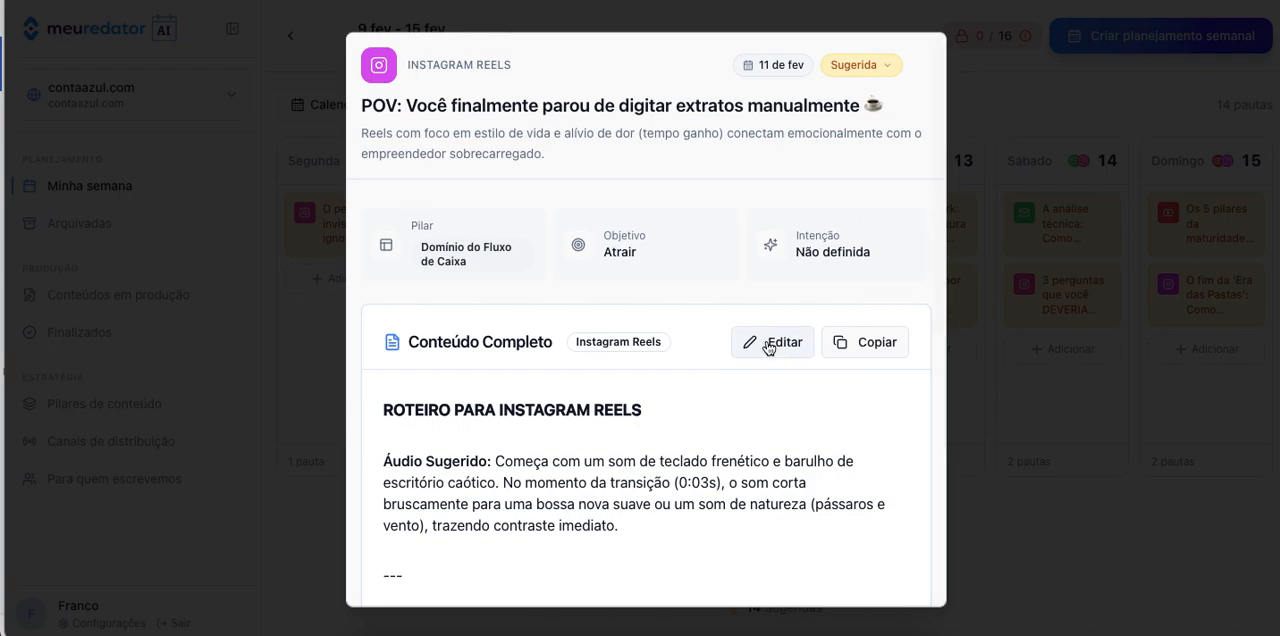
# Approve the Reels topic, change its status to Em Produção, and close it.
pyautogui.click(853, 66)
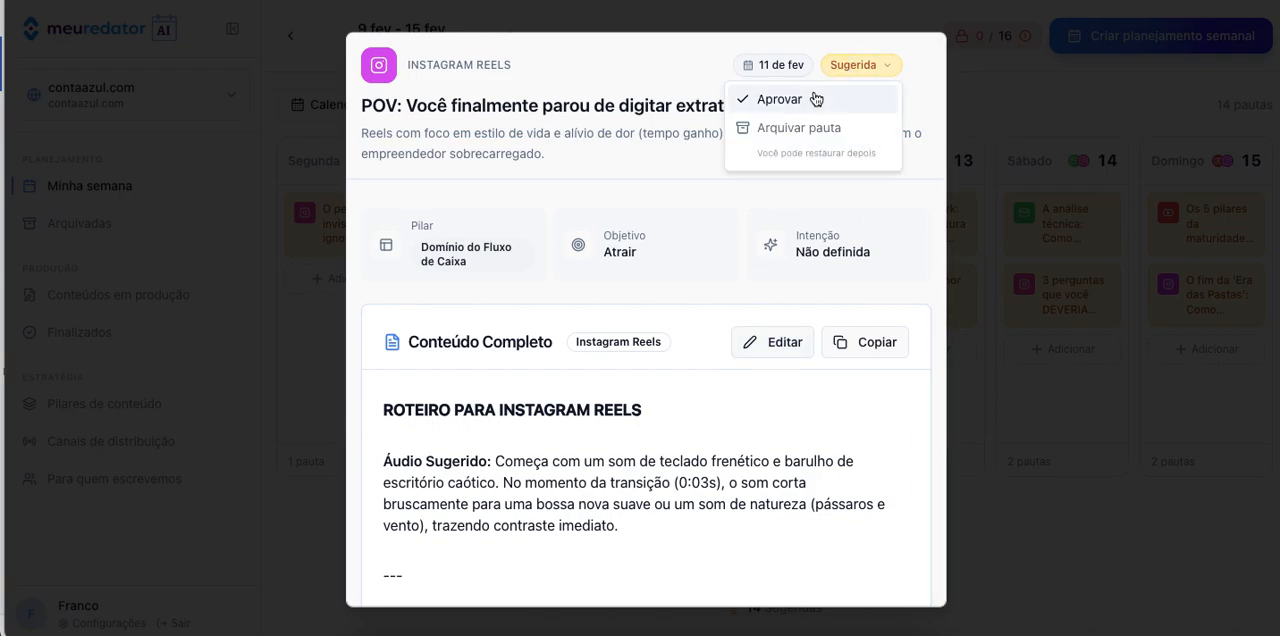
pyautogui.click(895, 98)
pyautogui.click(881, 66)
pyautogui.click(882, 97)
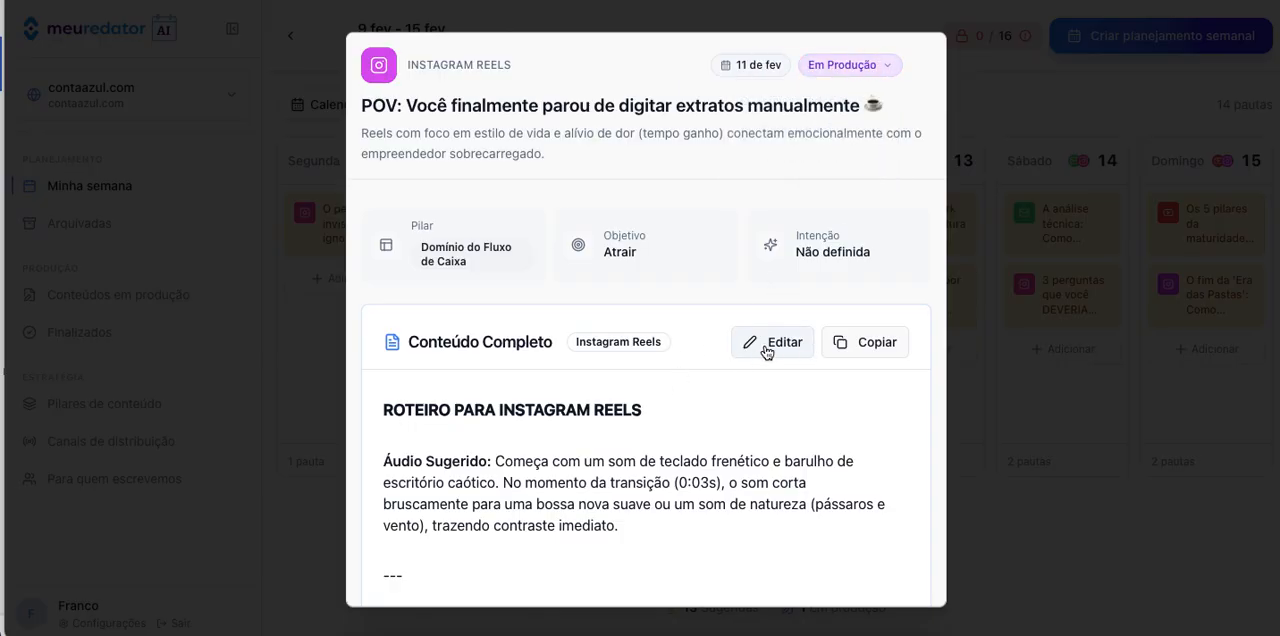
pyautogui.click(992, 579)
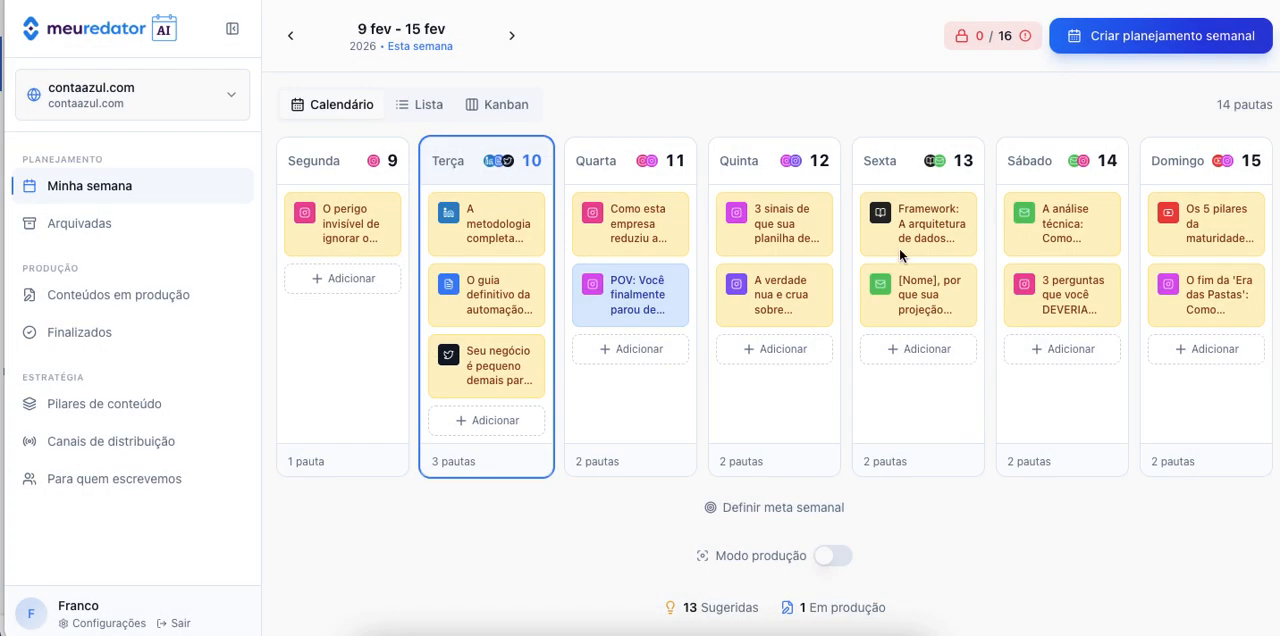
# Open the Reels script from the contents in production, look over its editor and settings, and return to the weekly calendar.
pyautogui.click(84, 300)
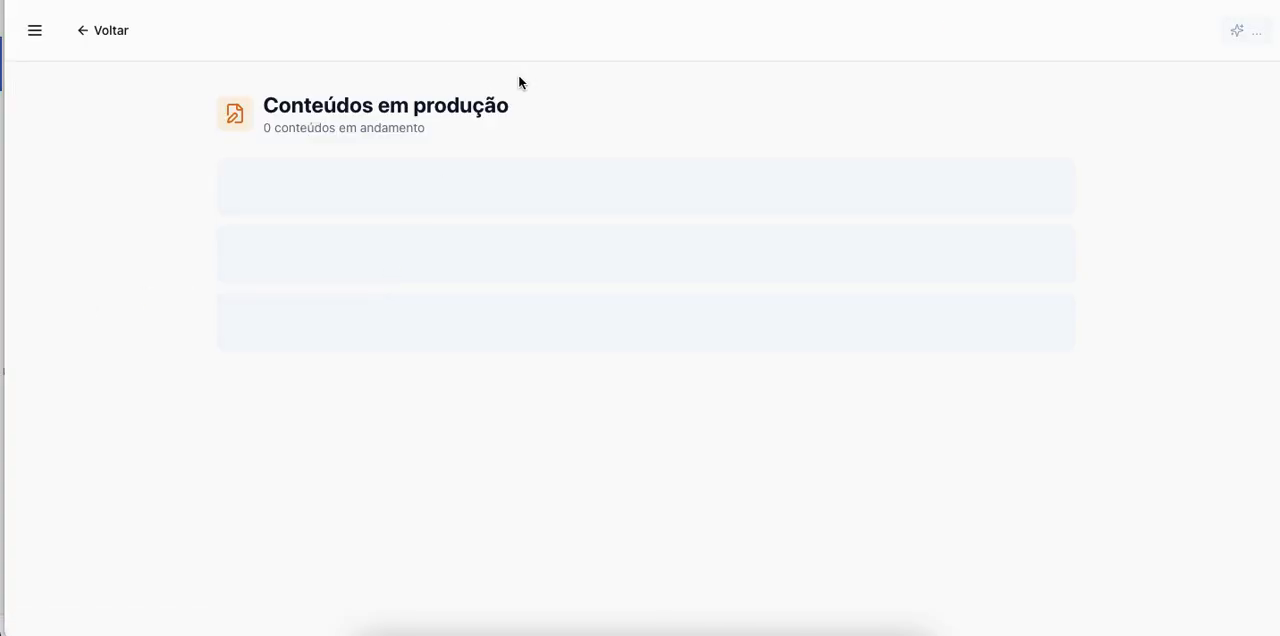
pyautogui.click(629, 347)
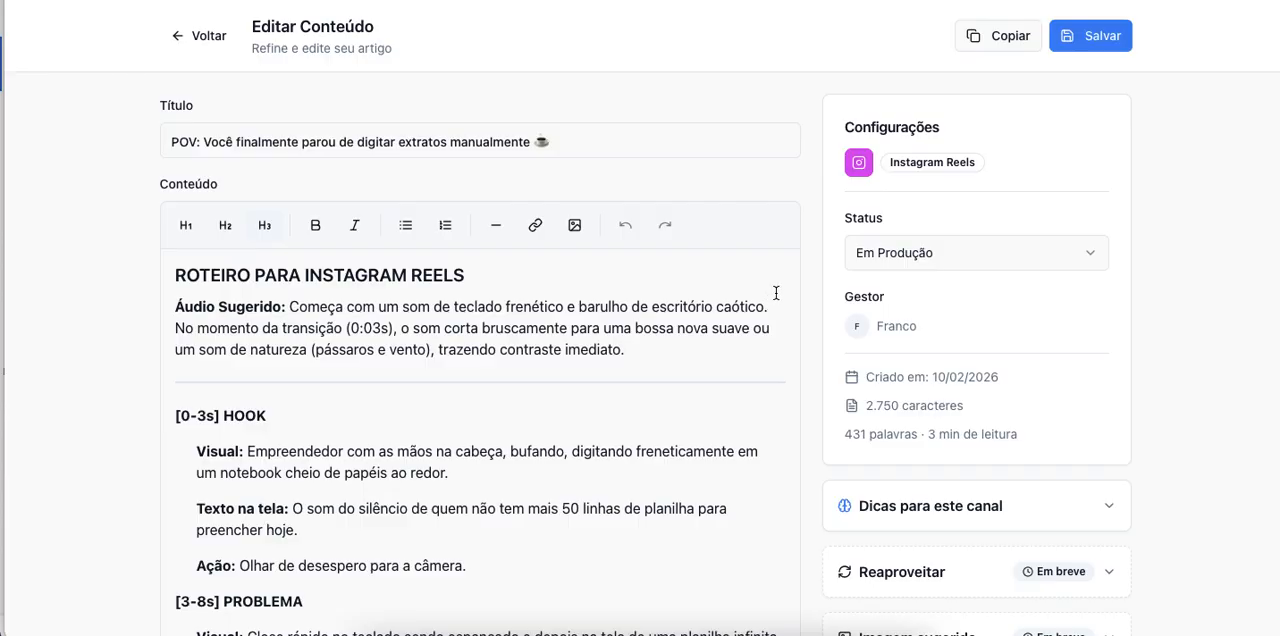
pyautogui.scroll(-3, 815, 297)
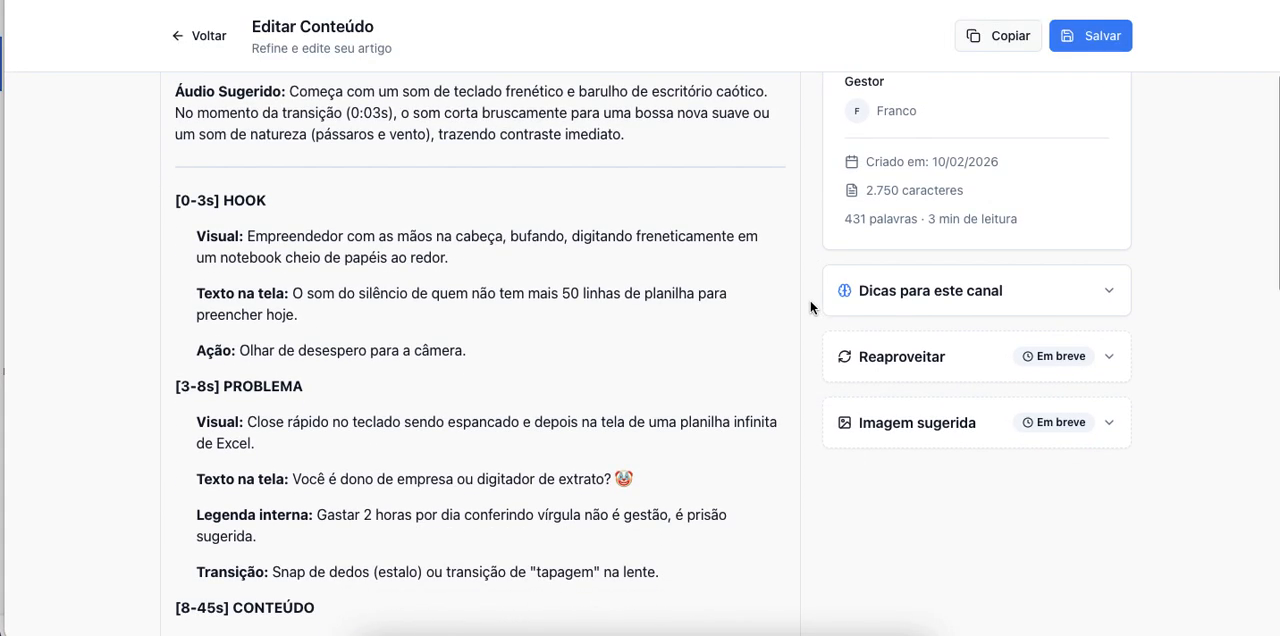
pyautogui.scroll(-10, 739, 347)
pyautogui.scroll(15, 737, 348)
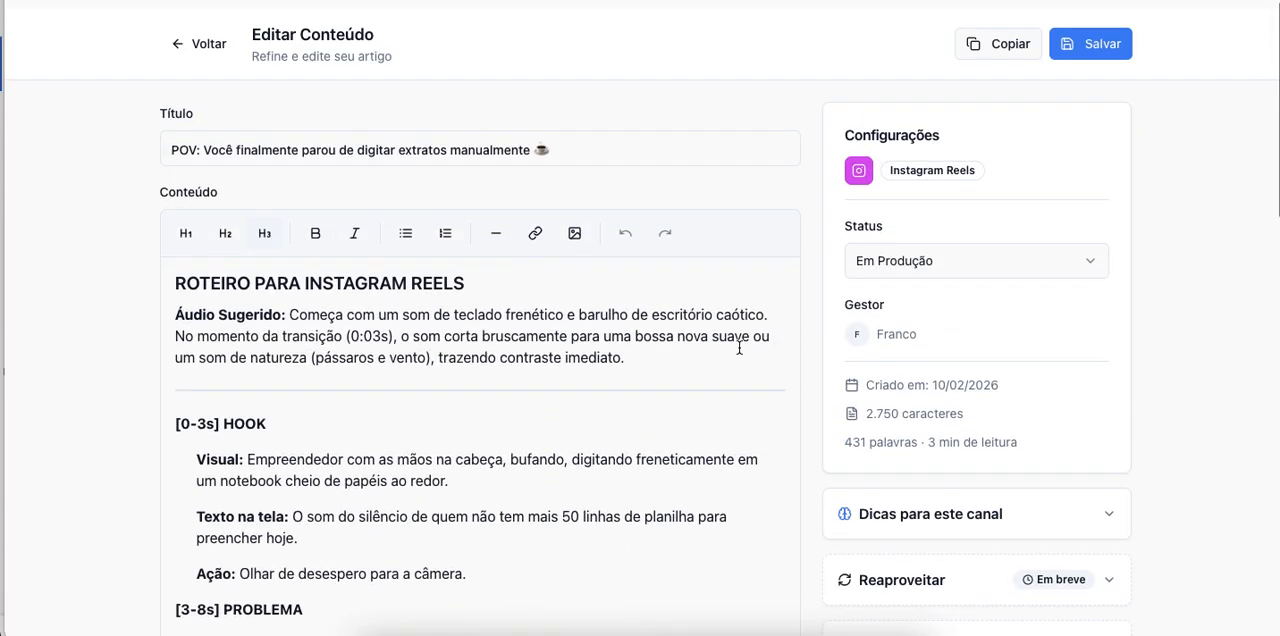
pyautogui.click(175, 36)
pyautogui.click(86, 38)
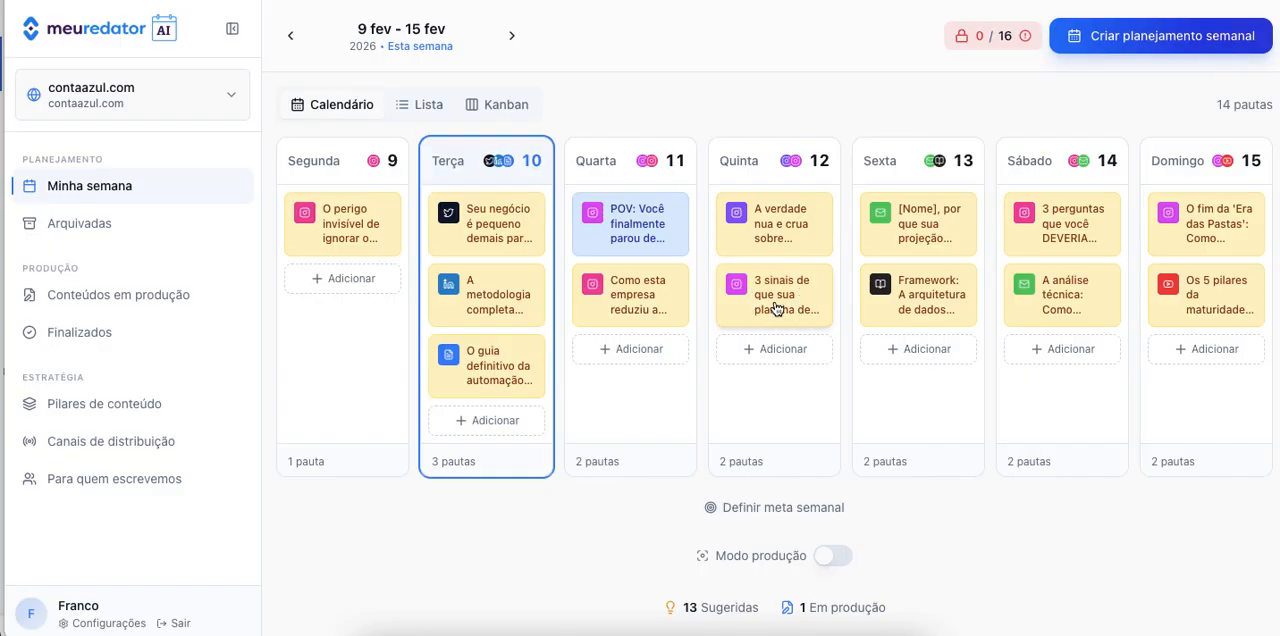
# Approve Thursday's Instagram Reels topic "3 sinais de que sua planilha de gastos está matando sua produtividade" and close it.
pyautogui.click(789, 308)
pyautogui.click(858, 65)
pyautogui.click(835, 100)
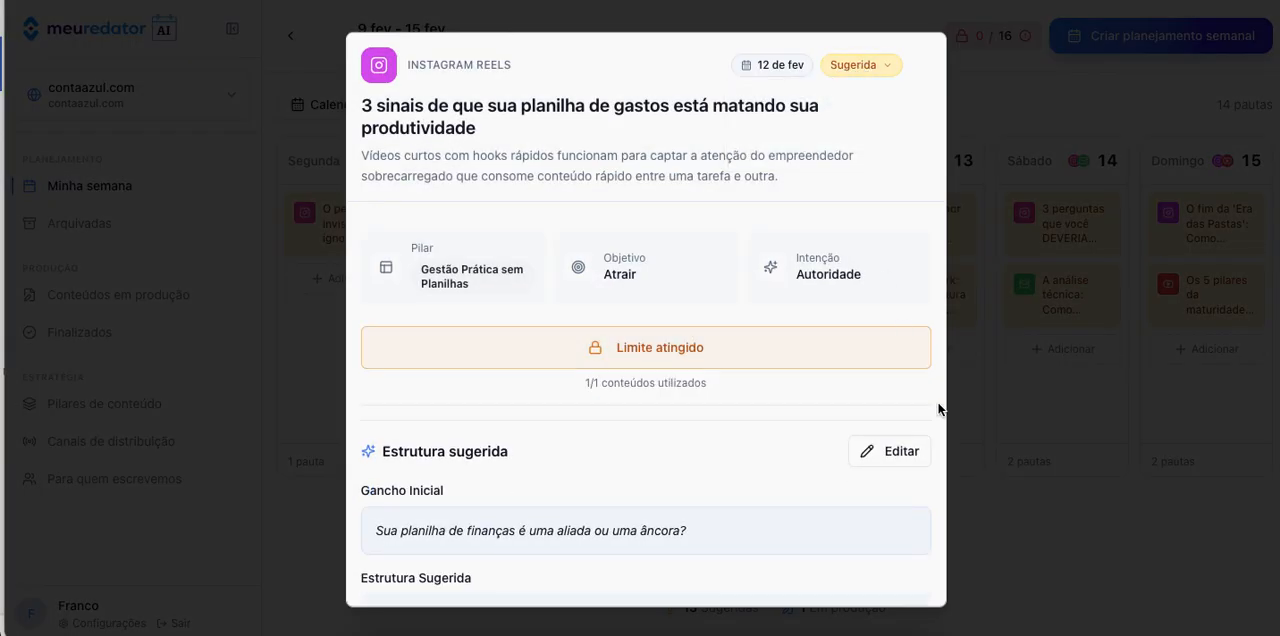
pyautogui.click(996, 520)
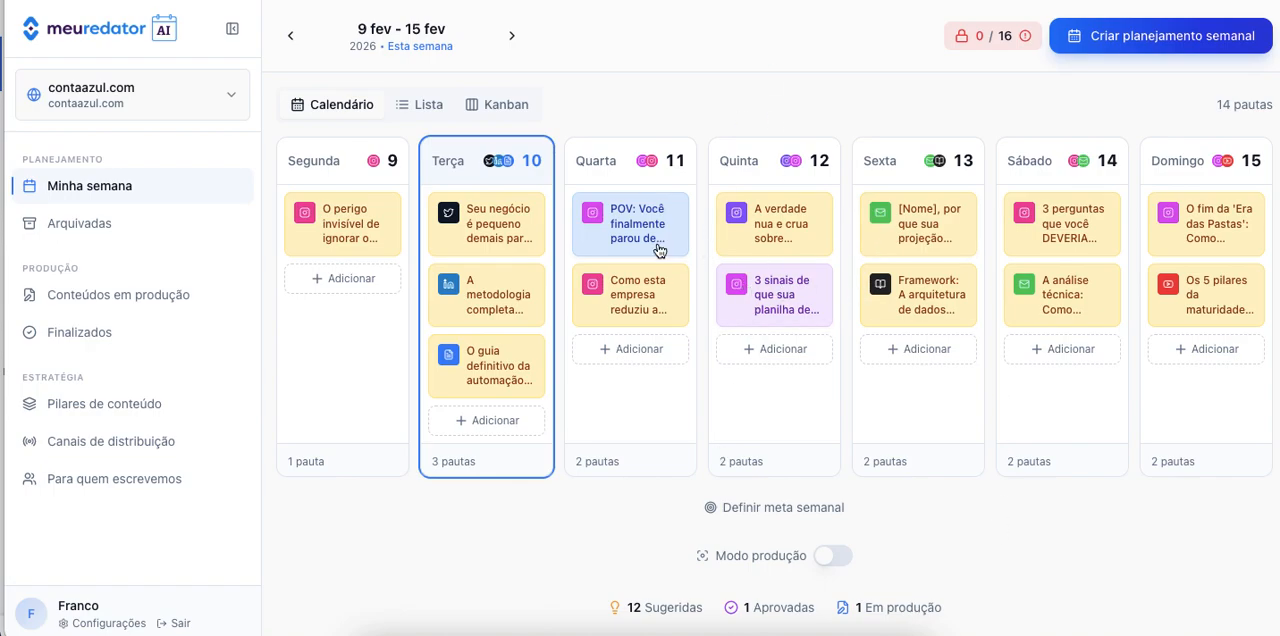
# Turn on Modo produção and move the approved "3 sinais" topic to Thursday, 19 February.
pyautogui.click(831, 560)
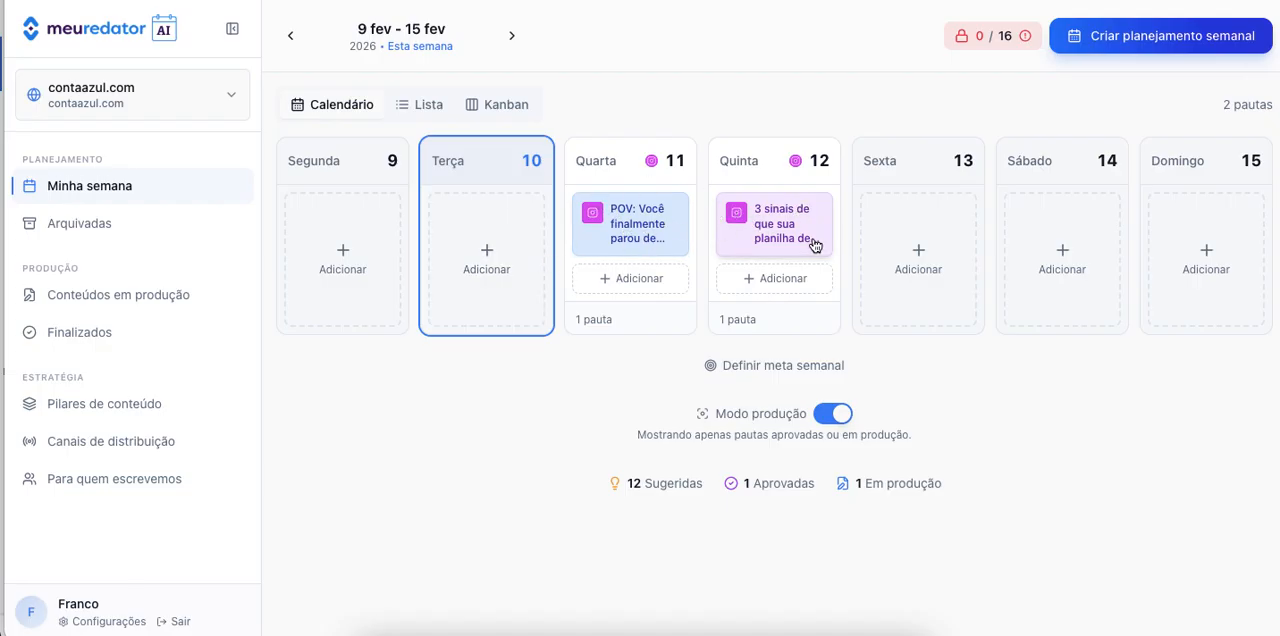
pyautogui.moveTo(806, 232); pyautogui.dragTo(752, 228)
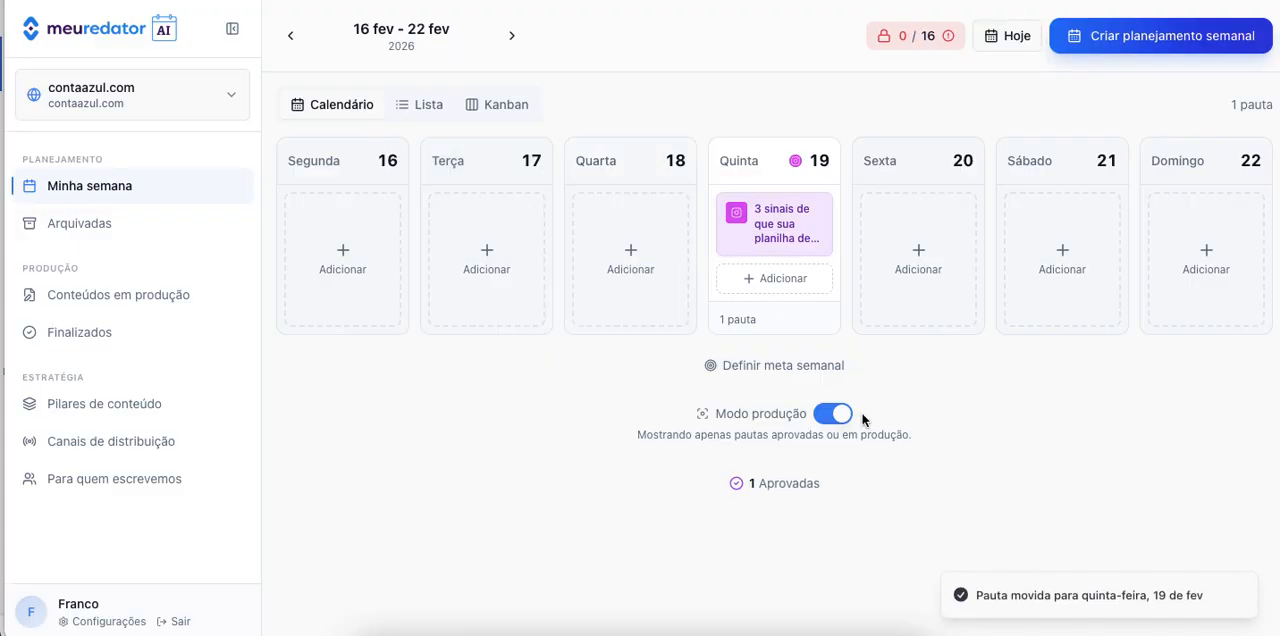